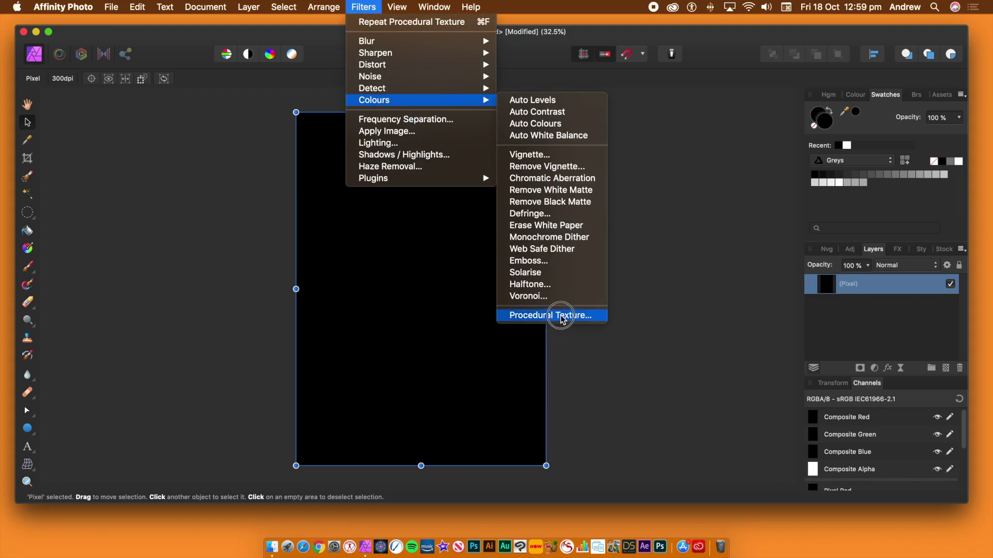
Step: Open the Procedural Texture filter on the pixel layer, widen its dialog and load the Waves preset
{"action": "left_click_drag", "start_coordinate": [597, 215], "coordinate": [517, 173]}
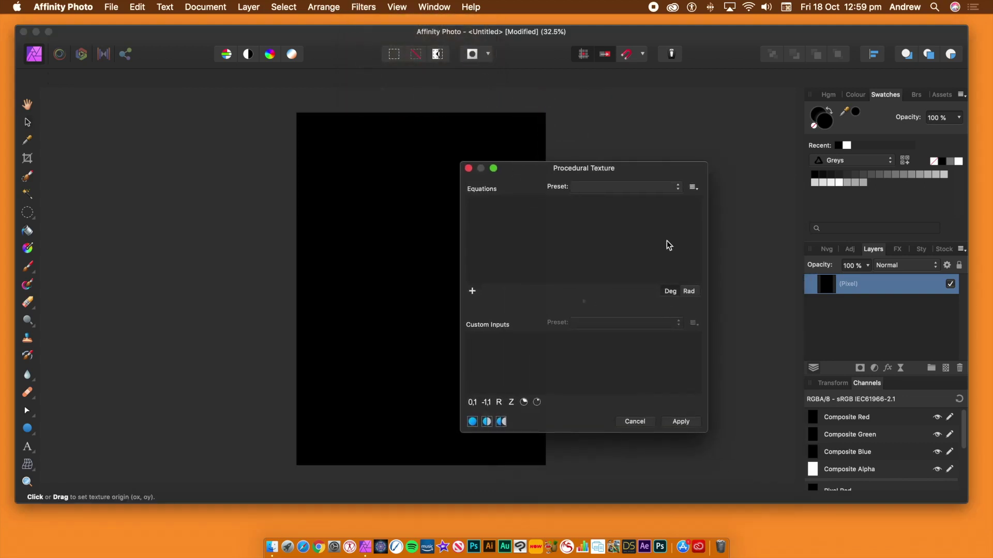
{"action": "left_click_drag", "start_coordinate": [709, 247], "coordinate": [863, 237]}
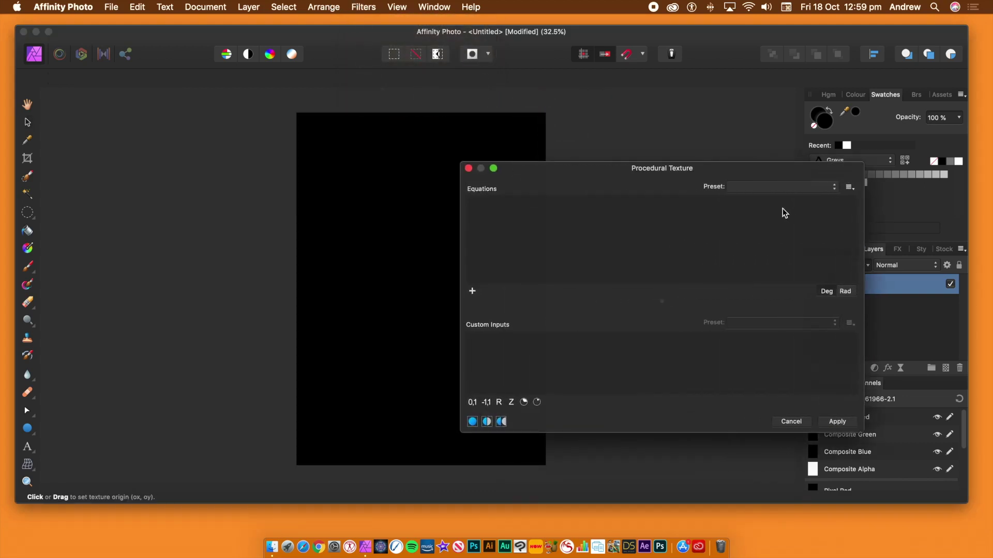
{"action": "left_click", "coordinate": [748, 187]}
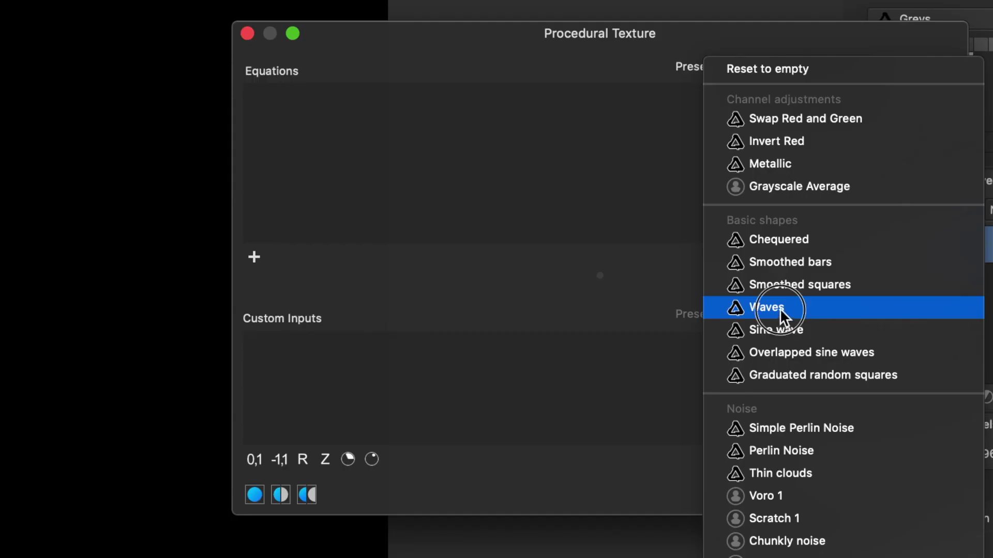
{"action": "left_click", "coordinate": [754, 319]}
Step: Edit the equation to divide ry by b and rx by c, giving ((sin(ry/b+(sin(rx/c)*a*180)))+0.2)*2
{"action": "left_click", "coordinate": [295, 105]}
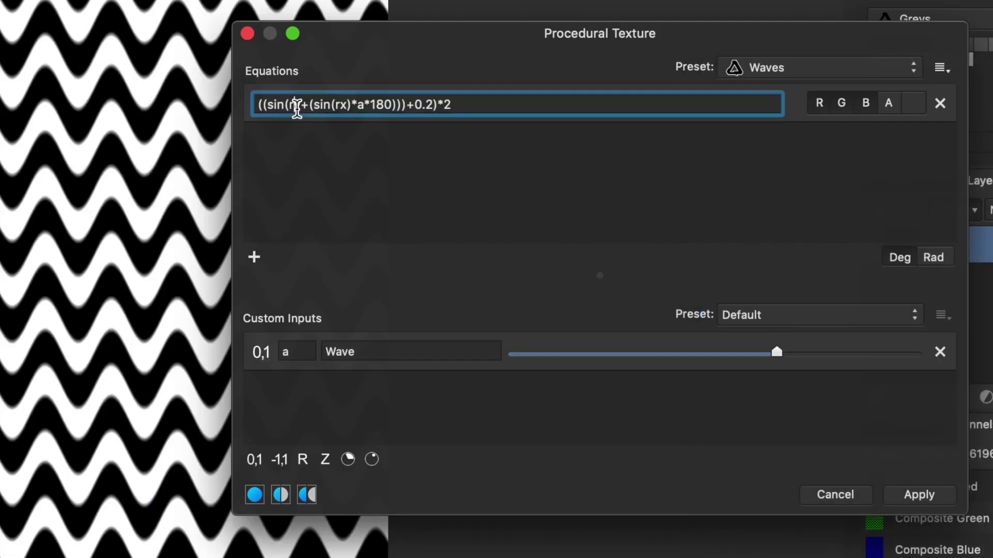
{"action": "left_click", "coordinate": [302, 106]}
{"action": "type", "text": "/b"}
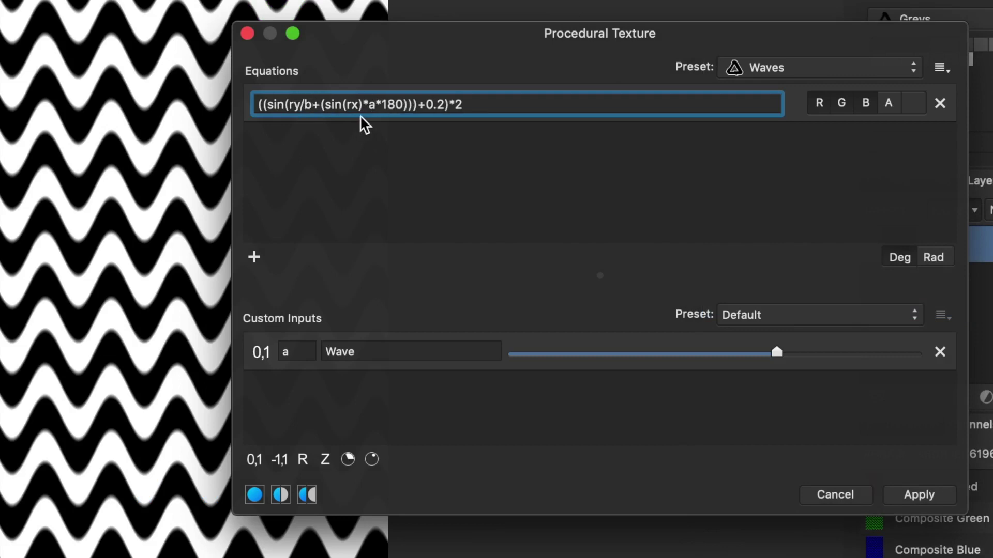
{"action": "left_click_drag", "start_coordinate": [351, 104], "coordinate": [359, 104]}
{"action": "type", "text": "/c"}
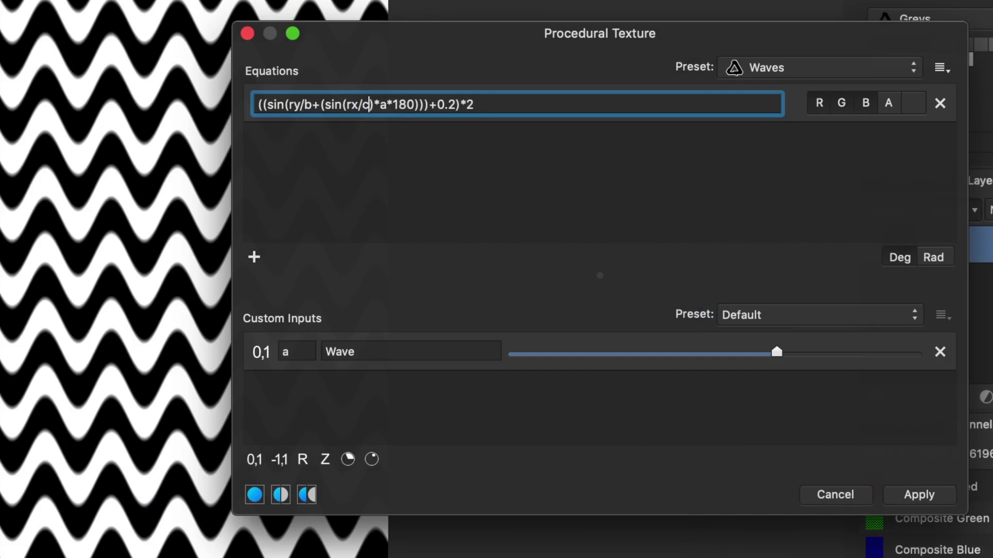
{"action": "key", "text": "Return"}
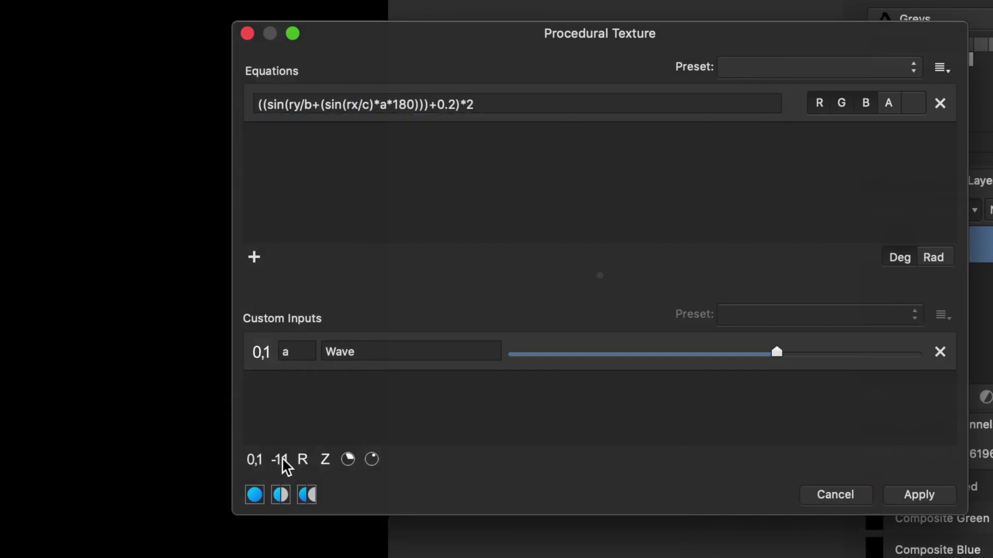
Step: Add two real-number custom inputs, b and c, and set b to 1 and c to 2
{"action": "left_click_drag", "start_coordinate": [324, 278], "coordinate": [329, 205]}
{"action": "left_click", "coordinate": [303, 460]}
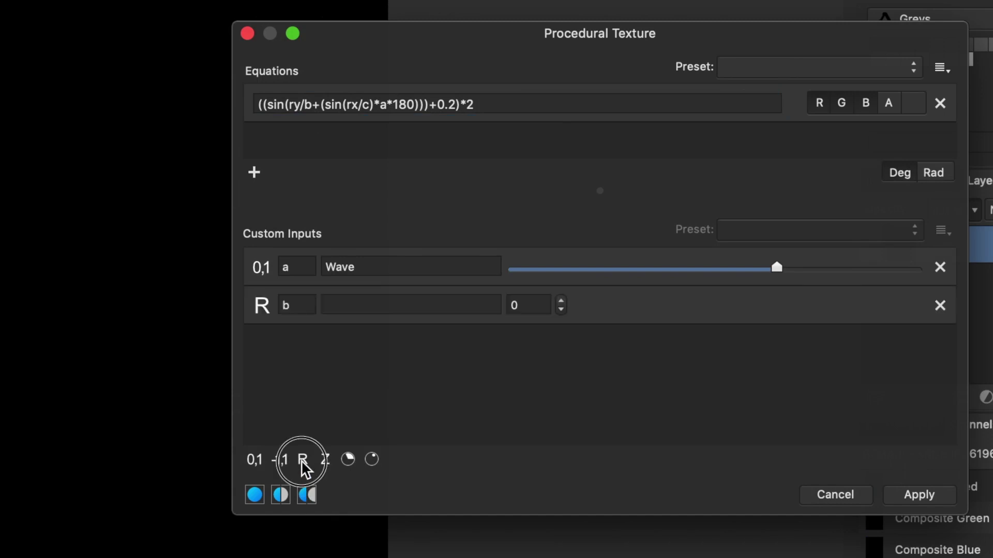
{"action": "left_click", "coordinate": [303, 460]}
{"action": "left_click", "coordinate": [562, 303]}
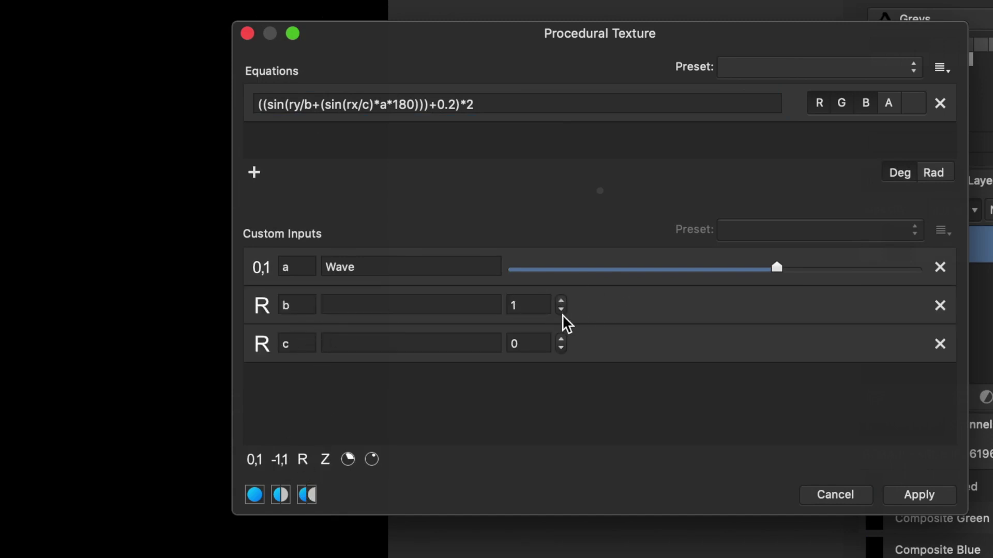
{"action": "left_click", "coordinate": [561, 340]}
{"action": "left_click", "coordinate": [560, 340]}
{"action": "left_click", "coordinate": [561, 339]}
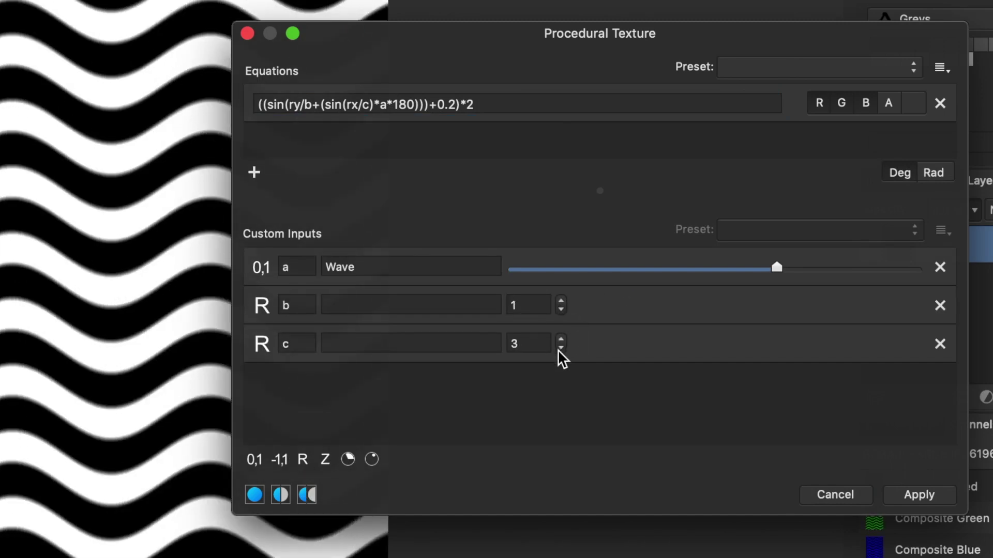
{"action": "left_click", "coordinate": [561, 348]}
Step: Try a value of 4 for custom input b and settle on 2
{"action": "left_click", "coordinate": [561, 301]}
{"action": "left_click", "coordinate": [562, 301]}
{"action": "left_click", "coordinate": [561, 301]}
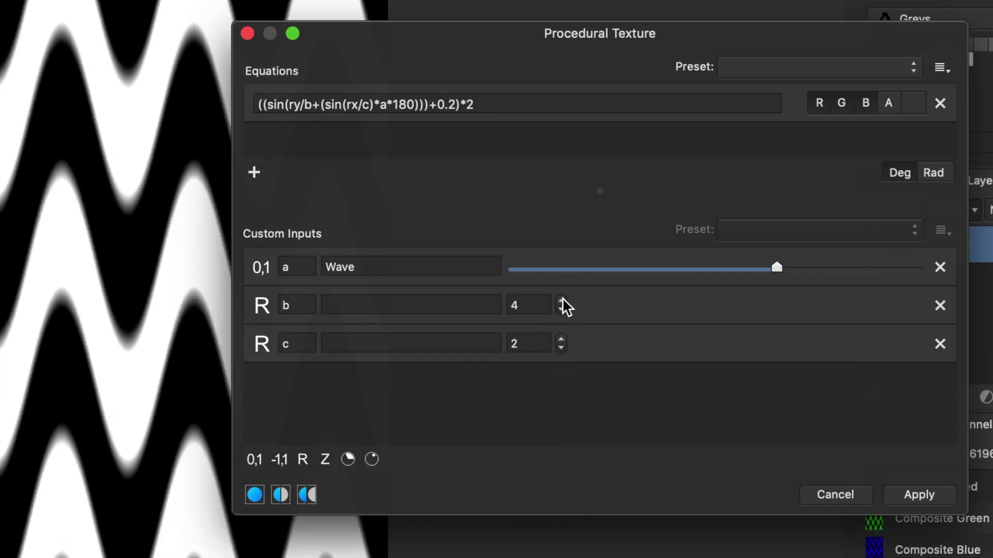
{"action": "left_click", "coordinate": [561, 310]}
{"action": "left_click", "coordinate": [561, 309]}
{"action": "left_click", "coordinate": [561, 309]}
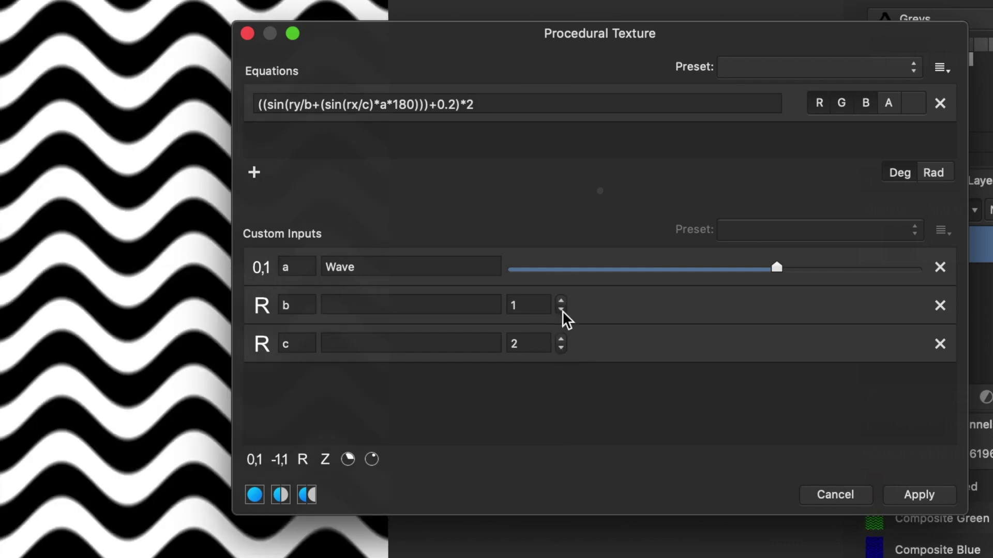
{"action": "left_click", "coordinate": [563, 301]}
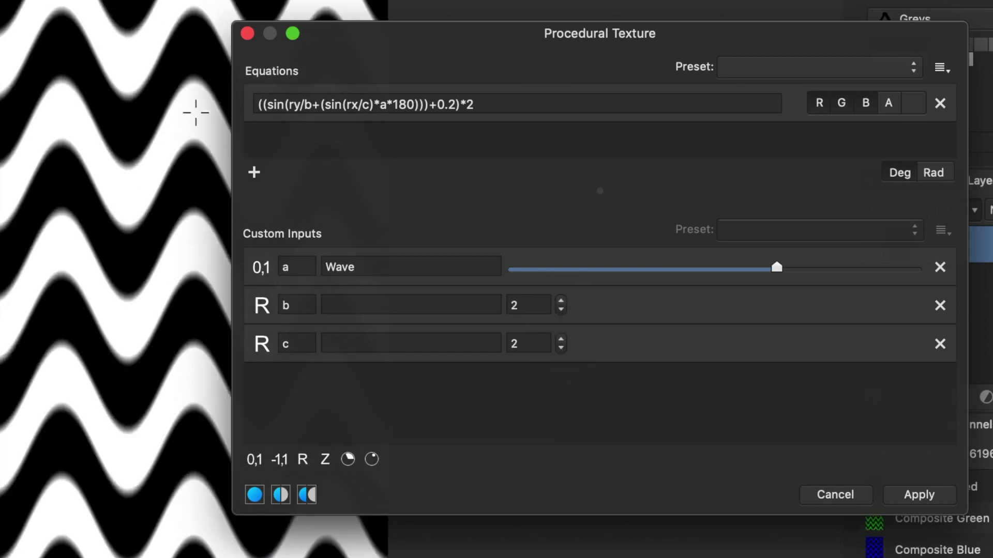
Step: Enclose the whole equation in parentheses and add a duplicate of it to itself with a plus sign
{"action": "left_click", "coordinate": [258, 106]}
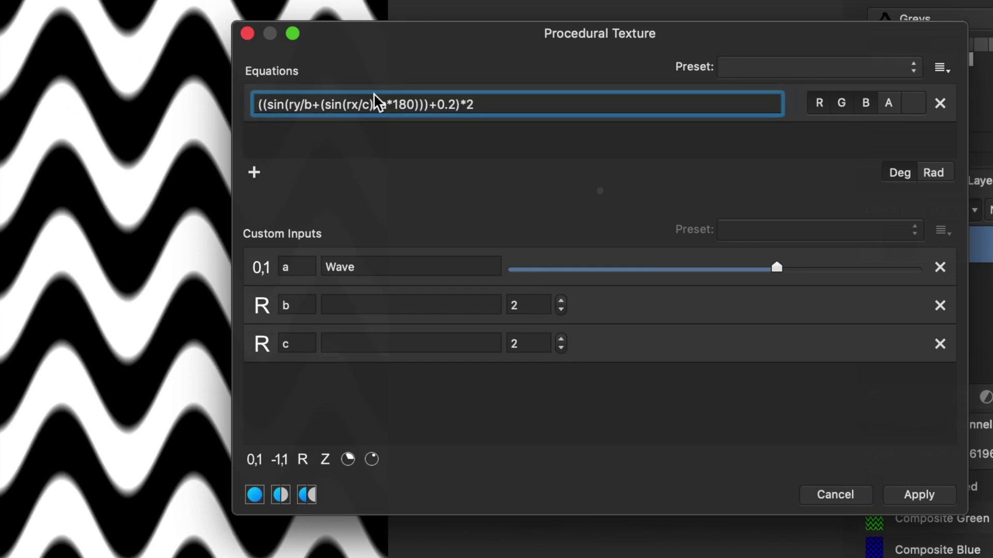
{"action": "type", "text": "("}
{"action": "left_click", "coordinate": [493, 105]}
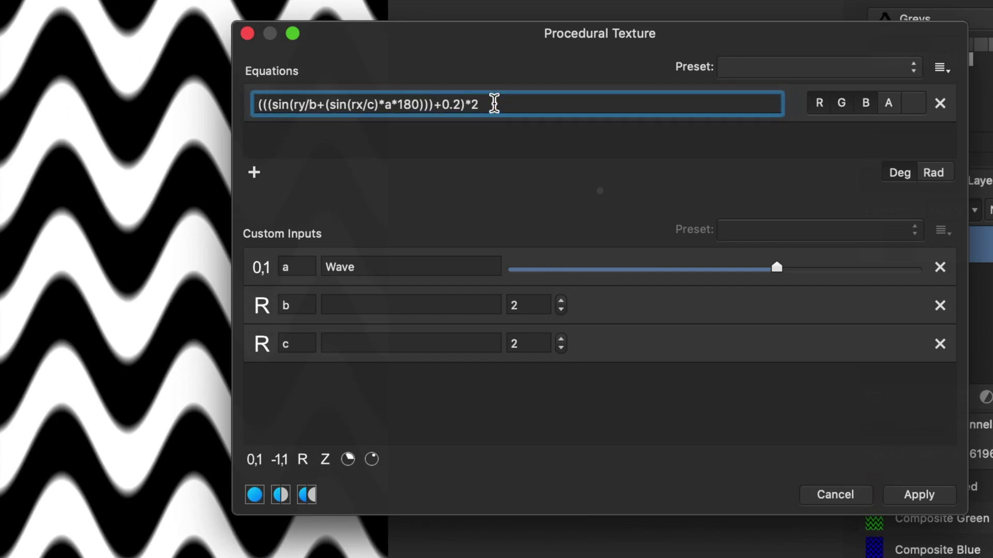
{"action": "left_click_drag", "start_coordinate": [497, 105], "coordinate": [135, 67]}
{"action": "key", "text": "super+c"}
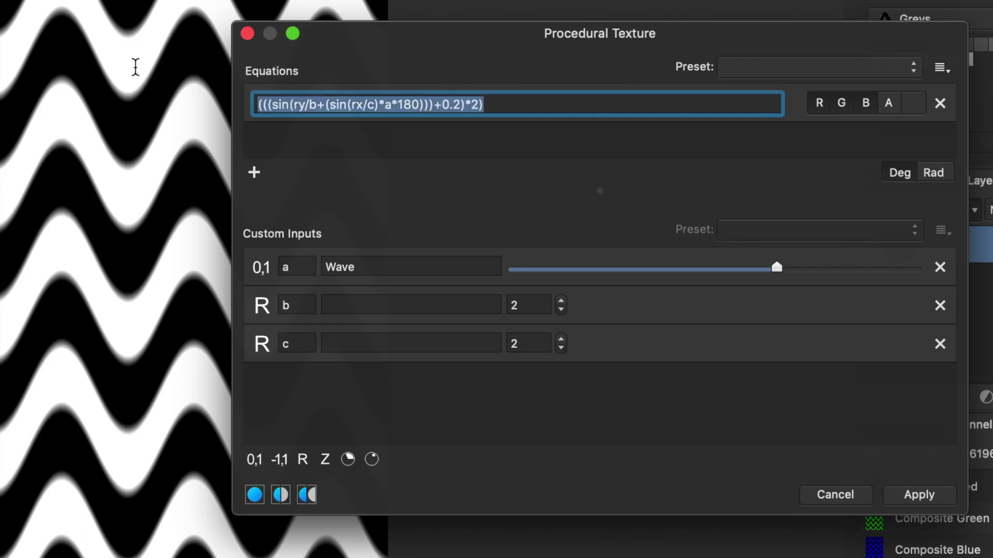
{"action": "left_click", "coordinate": [505, 107]}
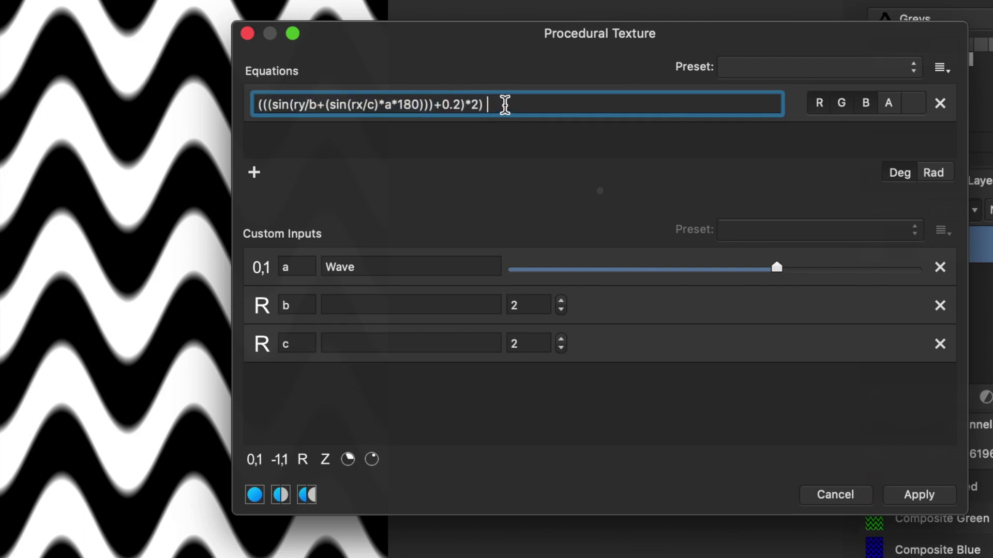
{"action": "key", "text": "super+v"}
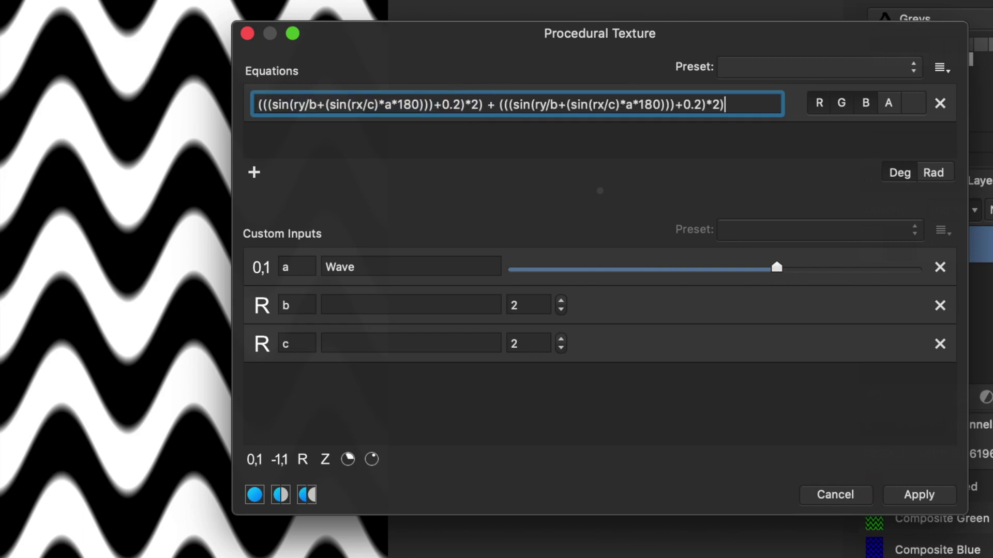
{"action": "key", "text": "Return"}
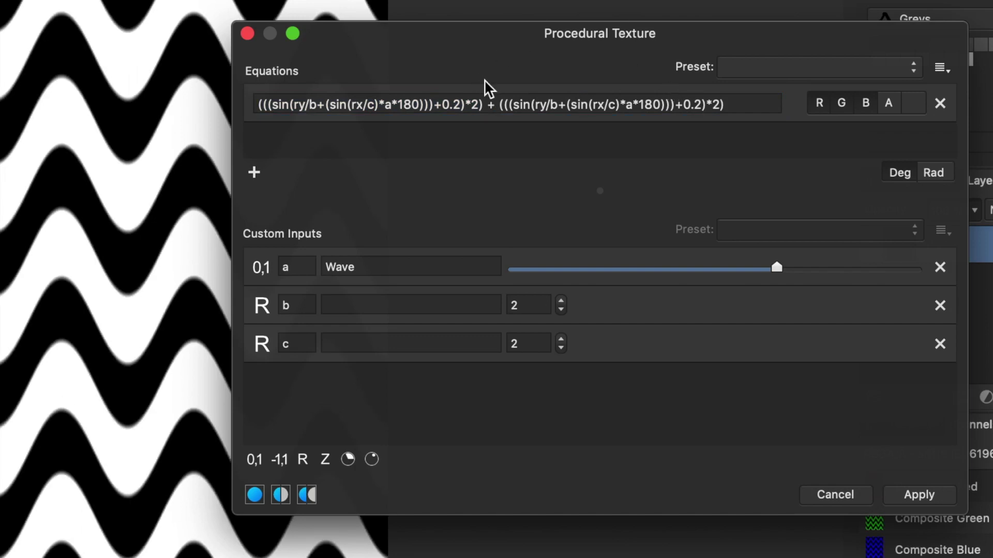
Step: Replace the plus sign between the two wave expressions with a minus sign
{"action": "double_click", "coordinate": [490, 103]}
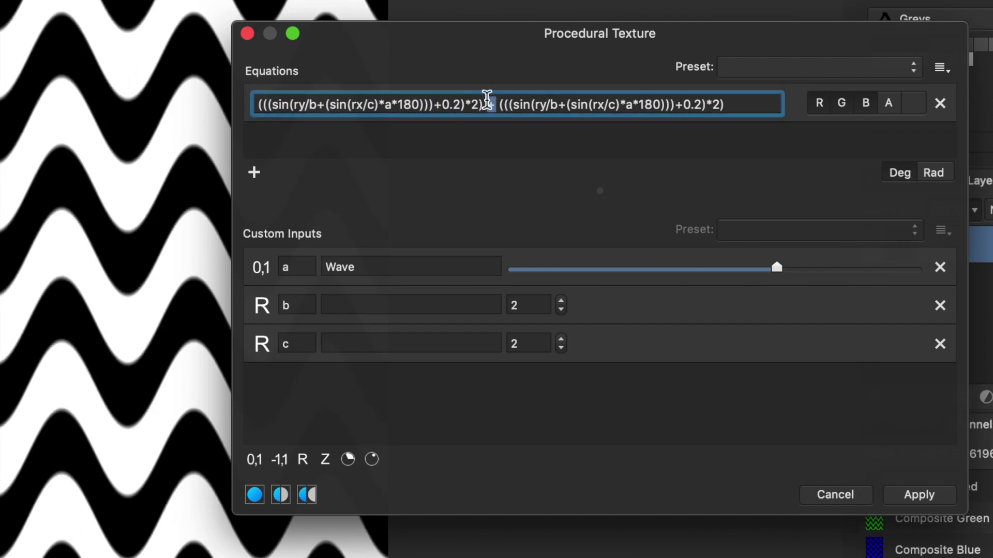
{"action": "type", "text": "-"}
{"action": "key", "text": "Return"}
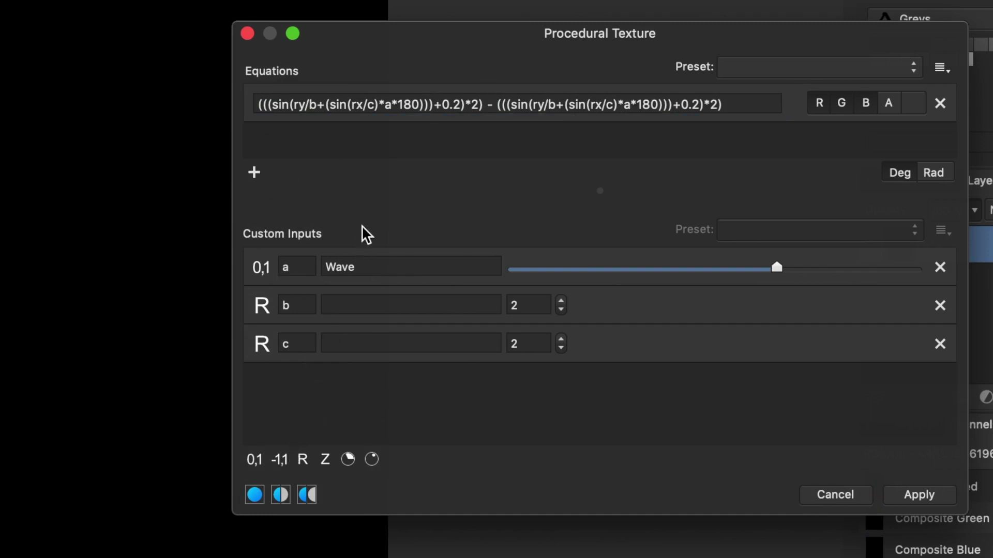
Step: Add a 0–1 range custom input d and replace a with d in the second wave expression
{"action": "left_click", "coordinate": [261, 460]}
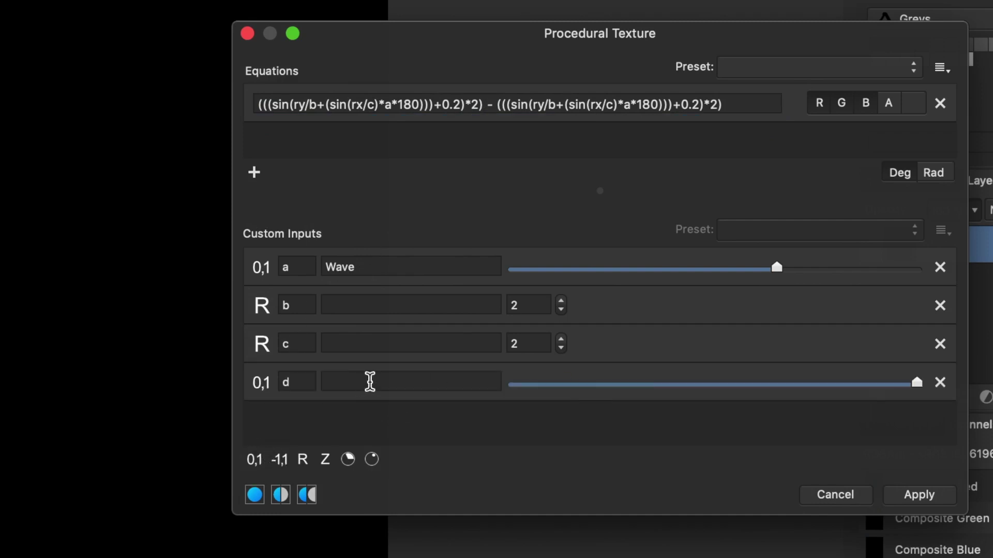
{"action": "left_click", "coordinate": [583, 101]}
{"action": "left_click_drag", "start_coordinate": [632, 102], "coordinate": [623, 102]}
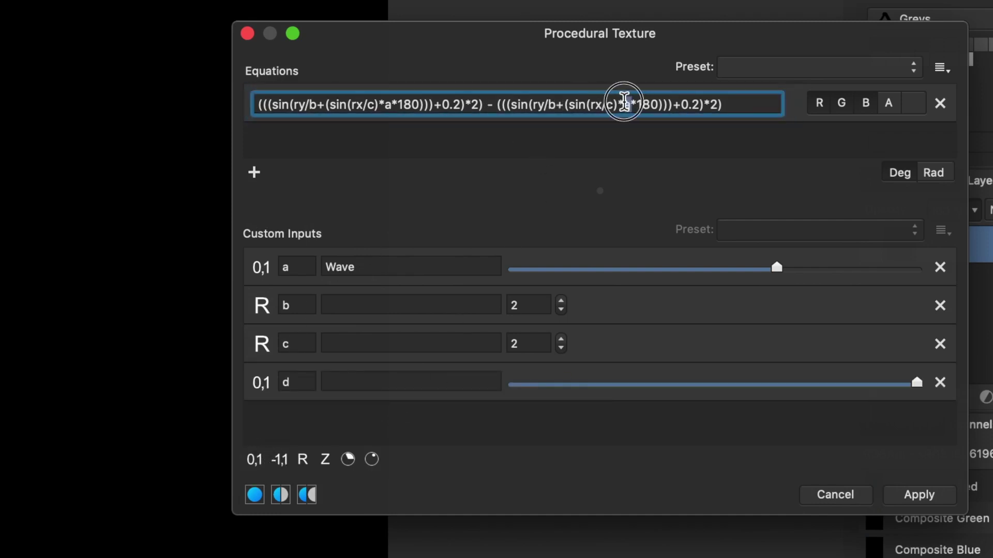
{"action": "type", "text": "d"}
{"action": "key", "text": "Return"}
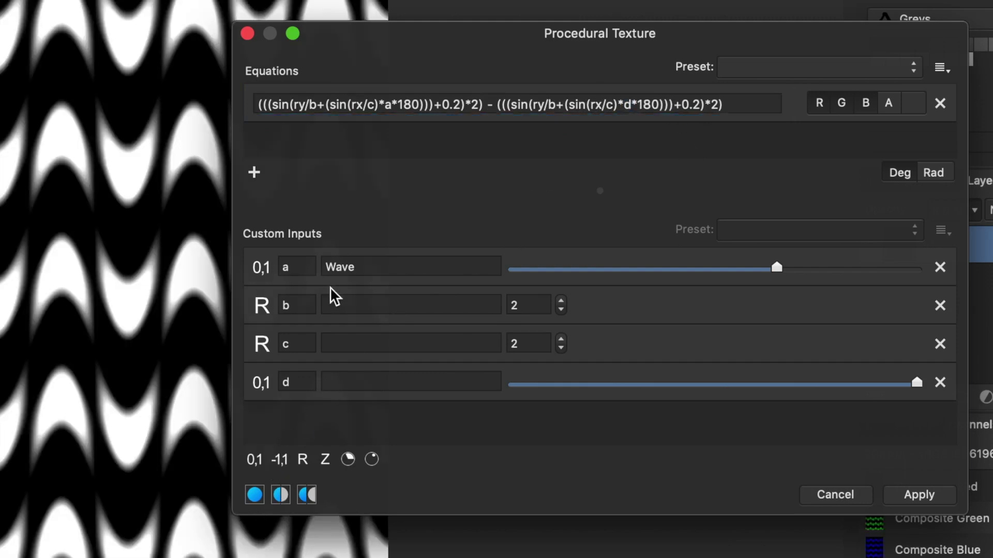
Step: Add two real-number custom inputs, e and f, and set e to 4 and f to 3
{"action": "left_click", "coordinate": [304, 461]}
{"action": "left_click_drag", "start_coordinate": [949, 330], "coordinate": [950, 386]}
{"action": "left_click", "coordinate": [561, 383]}
{"action": "left_click", "coordinate": [562, 421]}
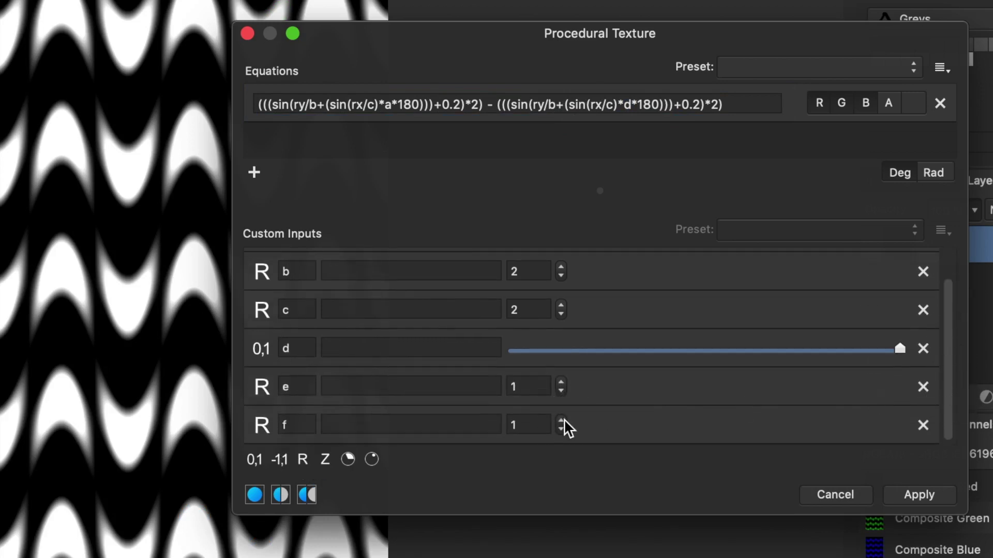
{"action": "left_click", "coordinate": [563, 421]}
{"action": "left_click", "coordinate": [562, 382]}
{"action": "left_click", "coordinate": [562, 381]}
Step: Replace b with e and c with f in the second wave expression
{"action": "left_click", "coordinate": [561, 105]}
{"action": "left_click_drag", "start_coordinate": [555, 105], "coordinate": [548, 105]}
{"action": "type", "text": "e"}
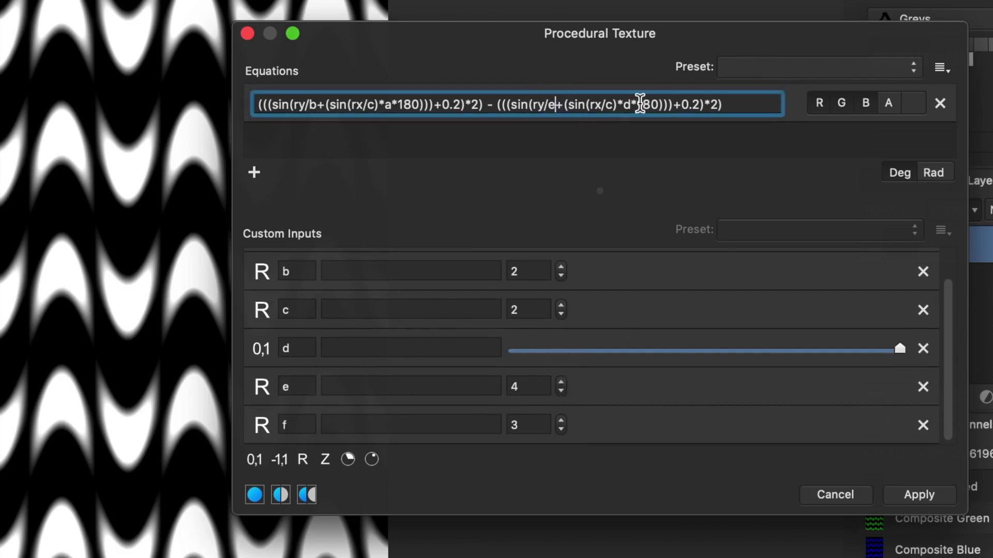
{"action": "left_click_drag", "start_coordinate": [614, 105], "coordinate": [605, 105]}
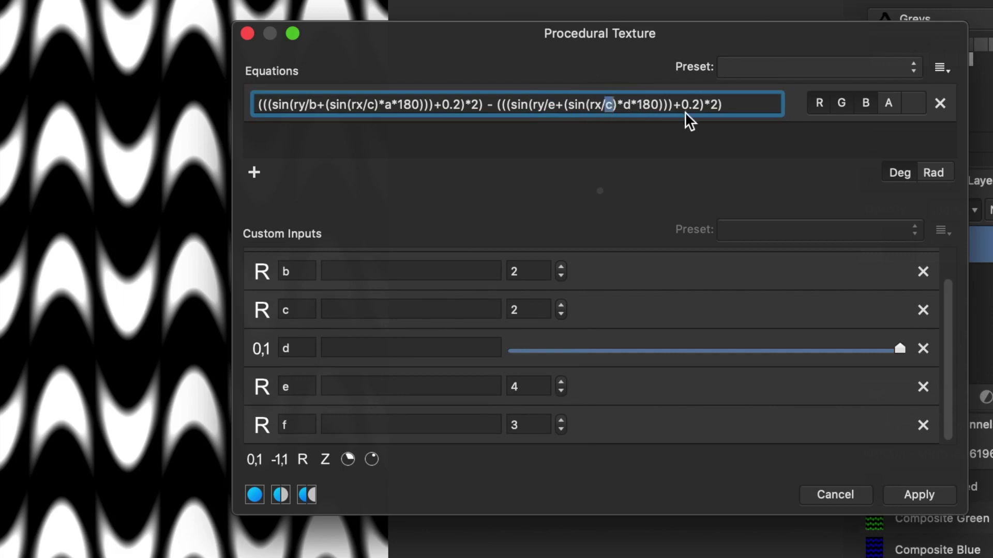
{"action": "type", "text": "f"}
{"action": "left_click", "coordinate": [727, 128]}
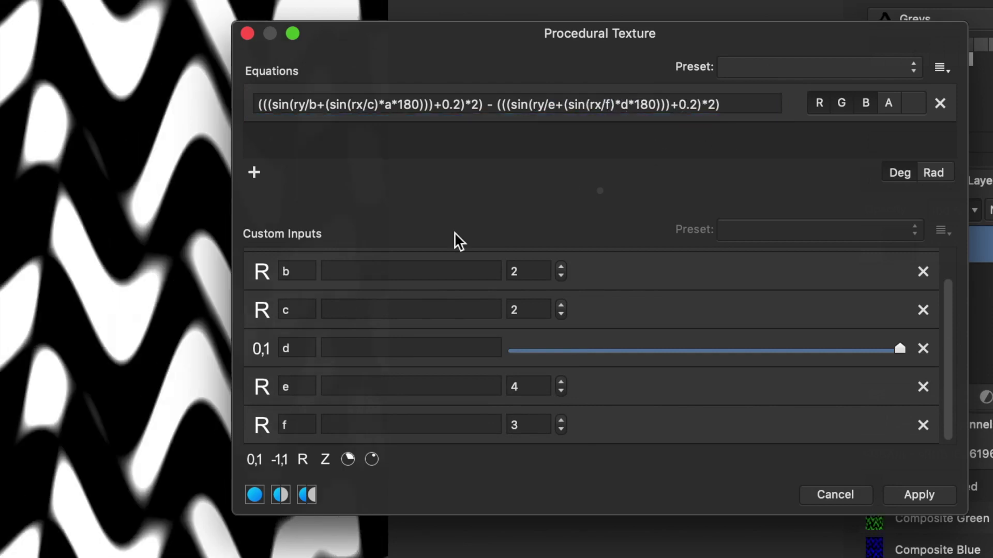
Step: Set custom input e to 3 and custom input f to 7
{"action": "left_click", "coordinate": [561, 383]}
{"action": "left_click", "coordinate": [561, 392]}
{"action": "left_click", "coordinate": [561, 392]}
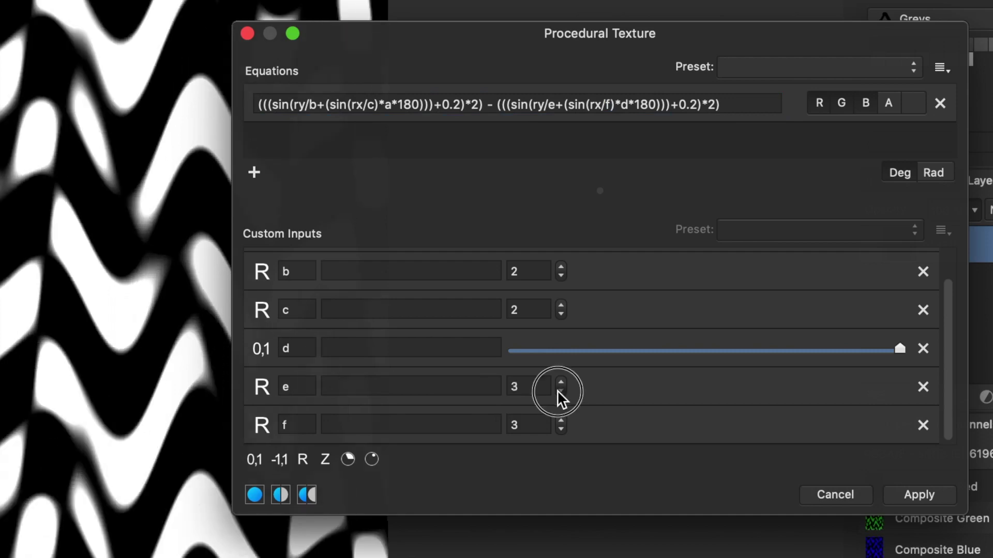
{"action": "left_click", "coordinate": [561, 420]}
{"action": "left_click", "coordinate": [561, 420]}
{"action": "left_click", "coordinate": [561, 421]}
{"action": "left_click", "coordinate": [561, 421]}
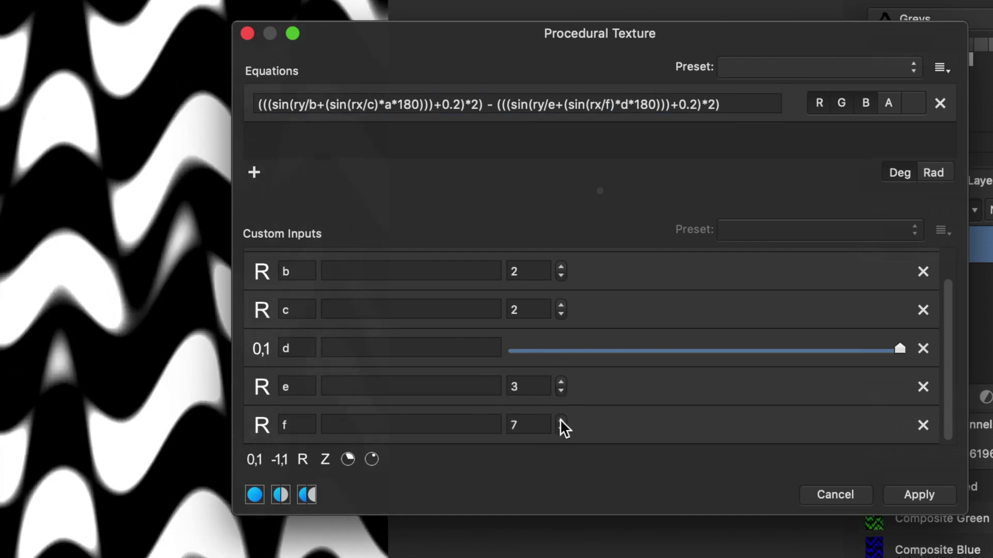
Step: Lower custom input d to about half of its range and set custom input c to 1
{"action": "left_click_drag", "start_coordinate": [845, 359], "coordinate": [713, 363]}
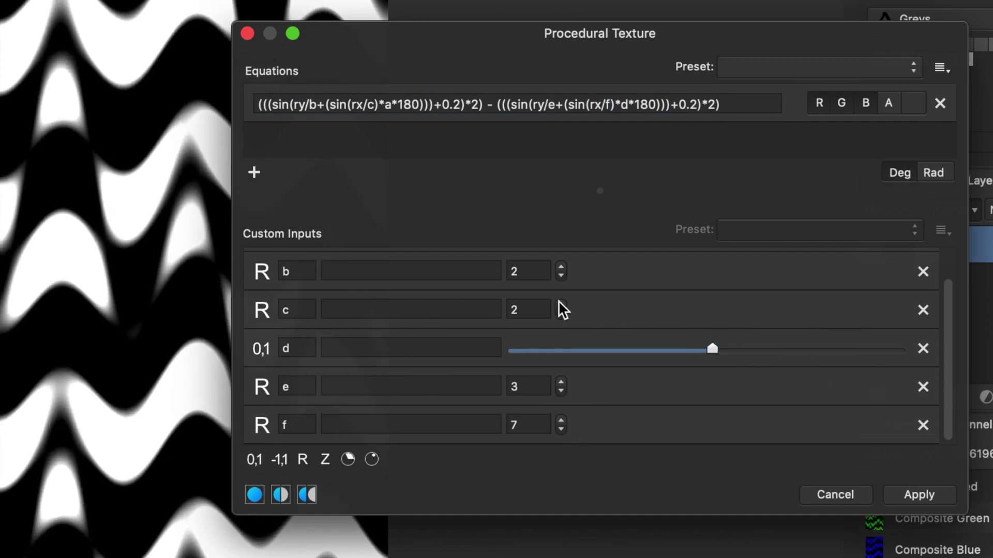
{"action": "left_click", "coordinate": [561, 305]}
{"action": "left_click", "coordinate": [561, 314]}
{"action": "left_click", "coordinate": [561, 314]}
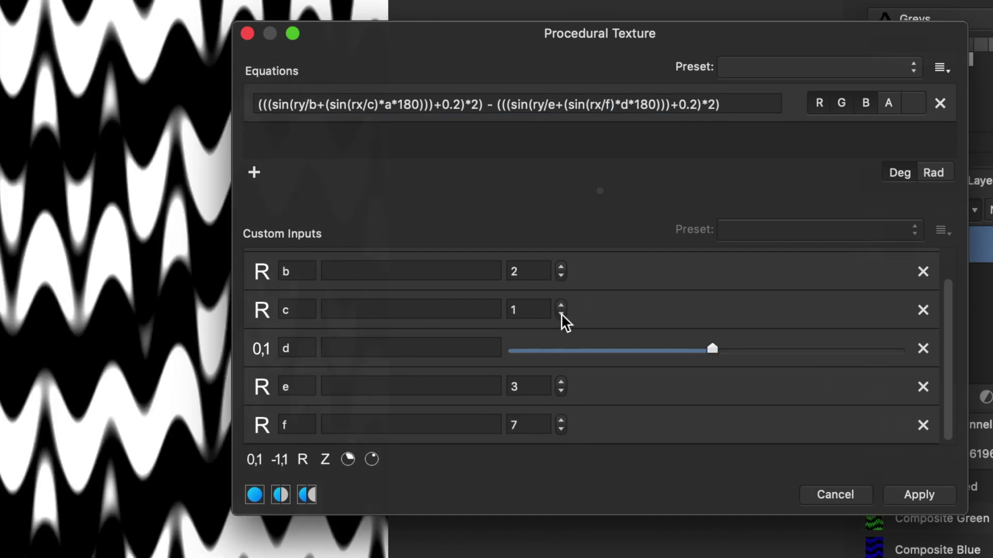
Step: Reduce the Wave input a to about one fifth and input d to just over a quarter, and narrow the dialog
{"action": "left_click_drag", "start_coordinate": [949, 348], "coordinate": [957, 279]}
{"action": "left_click_drag", "start_coordinate": [767, 268], "coordinate": [796, 303]}
{"action": "left_click_drag", "start_coordinate": [713, 384], "coordinate": [618, 378]}
{"action": "left_click_drag", "start_coordinate": [799, 269], "coordinate": [580, 296]}
{"action": "left_click_drag", "start_coordinate": [232, 258], "coordinate": [190, 321]}
Step: Set custom input b to 3 and custom input c to 0.4
{"action": "left_click", "coordinate": [593, 301]}
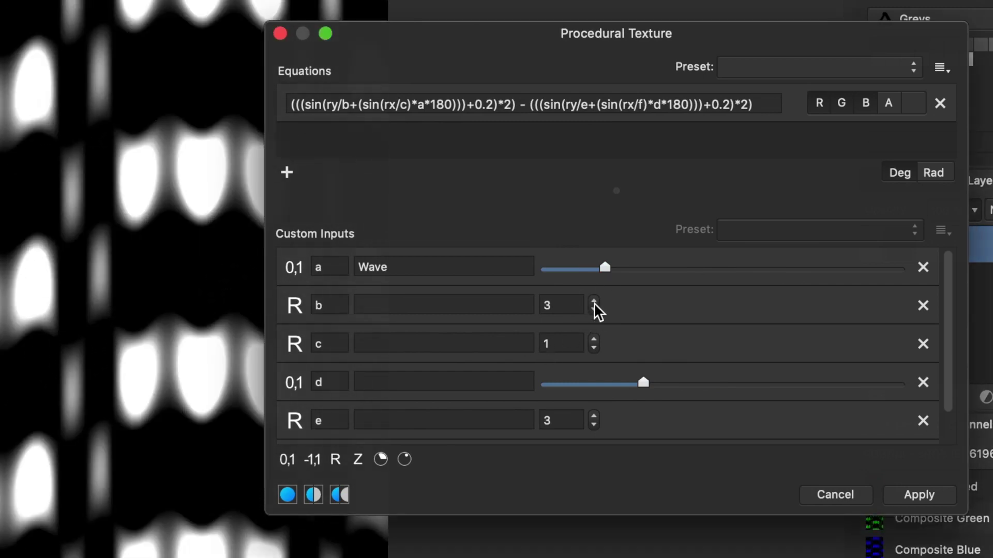
{"action": "left_click", "coordinate": [594, 348]}
{"action": "left_click", "coordinate": [593, 340]}
{"action": "left_click", "coordinate": [561, 345]}
{"action": "key", "text": "BackSpace"}
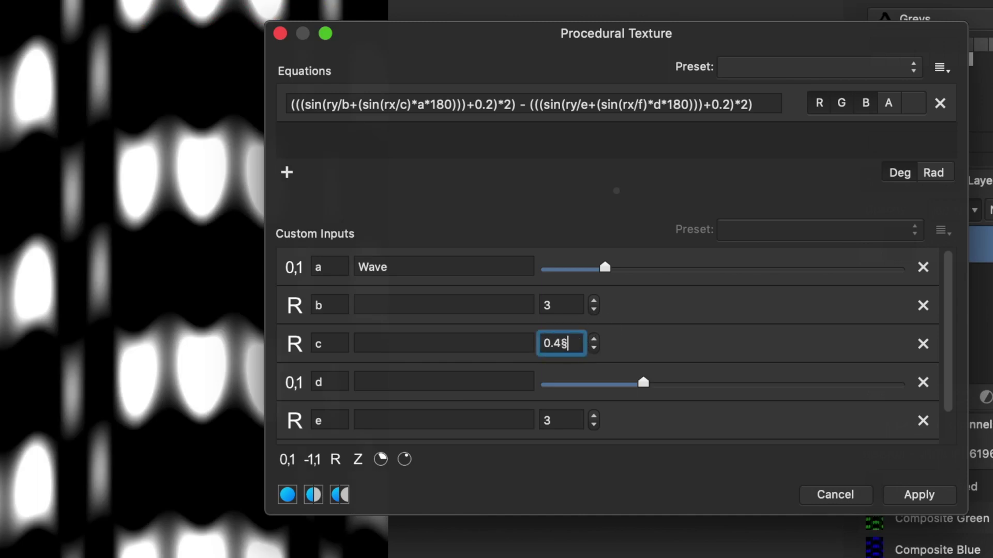
{"action": "key", "text": "Return"}
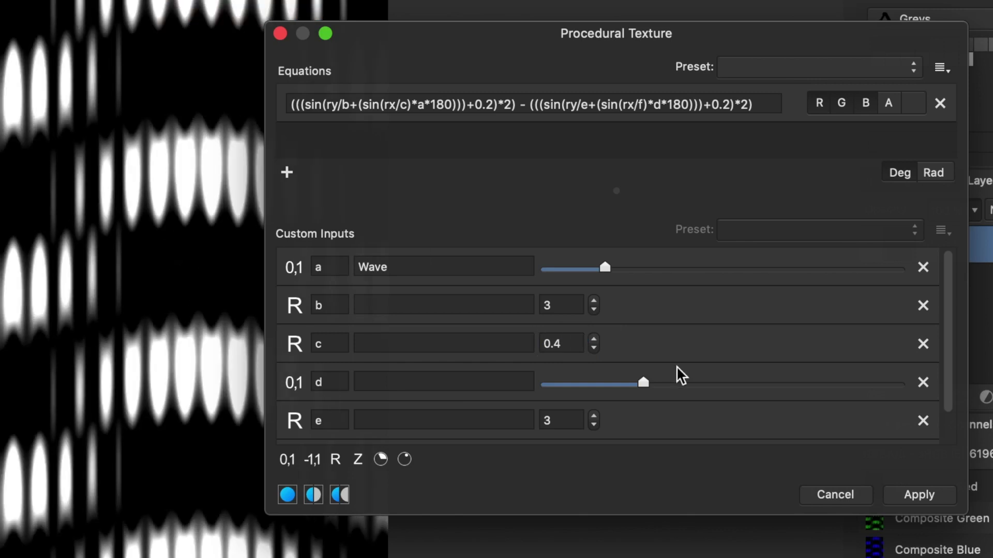
Step: Lower custom input d to about one seventh of its range and raise Wave input a to just under half
{"action": "left_click_drag", "start_coordinate": [643, 384], "coordinate": [594, 399]}
{"action": "left_click_drag", "start_coordinate": [608, 281], "coordinate": [711, 283]}
Step: Set custom input b to 0.1 and raise Wave input a to just over half of its range
{"action": "left_click", "coordinate": [561, 309]}
{"action": "key", "text": "BackSpace"}
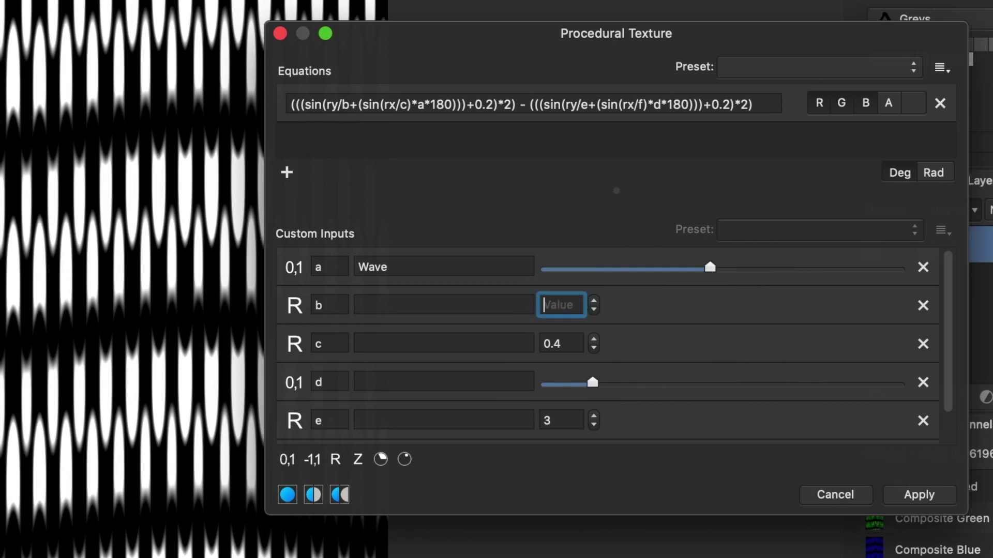
{"action": "key", "text": "Return"}
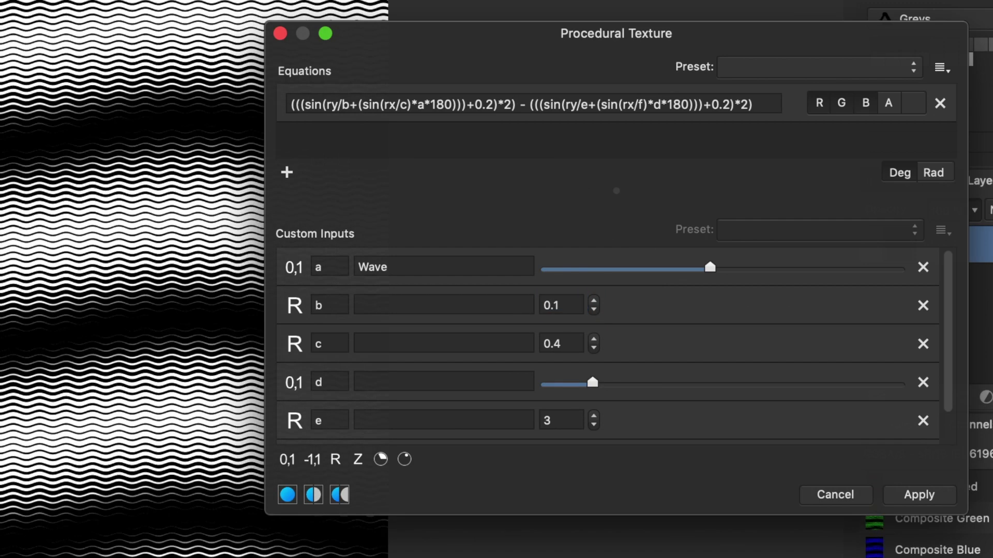
{"action": "left_click_drag", "start_coordinate": [710, 268], "coordinate": [734, 267]}
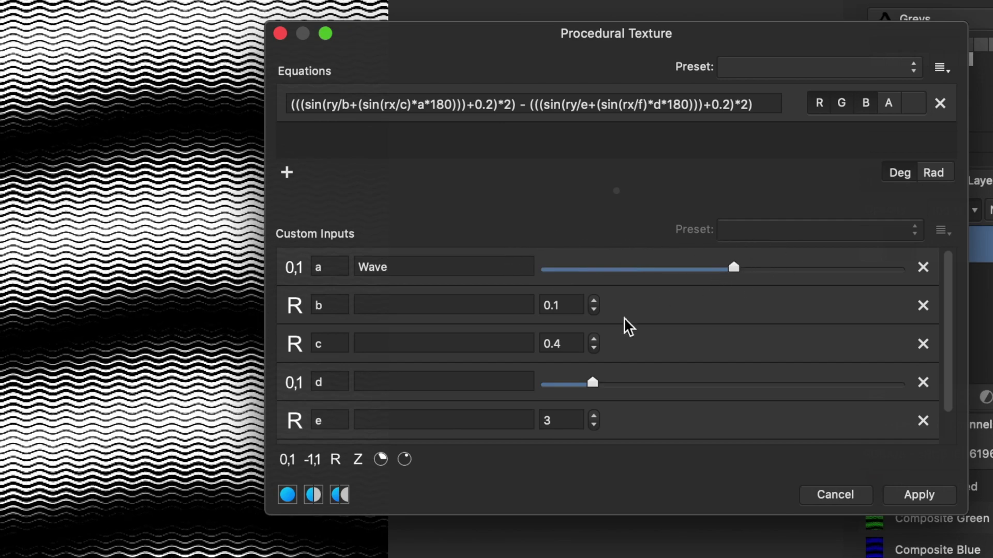
Step: Try 0.9 for custom input b and make it negative, setting it to -0.9
{"action": "left_click", "coordinate": [555, 306]}
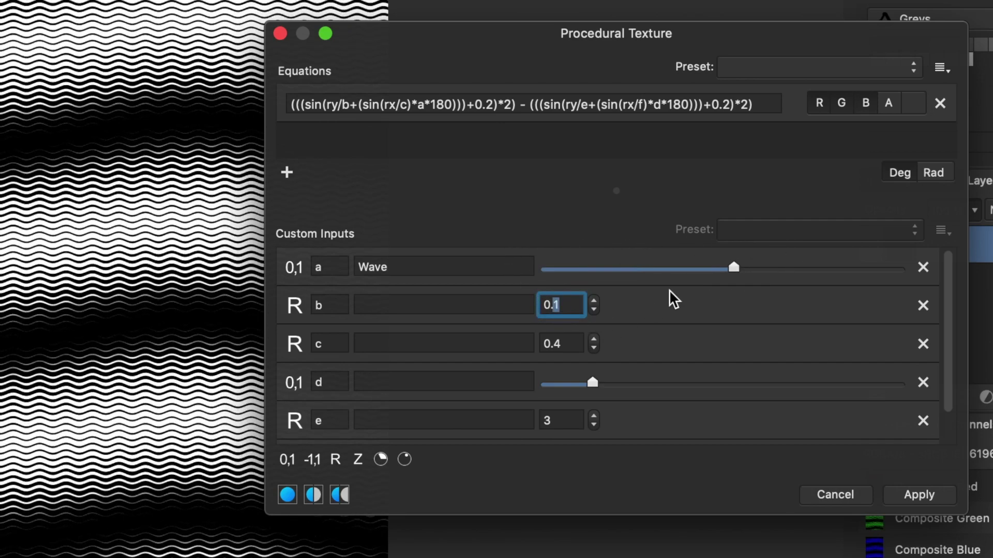
{"action": "key", "text": "Return"}
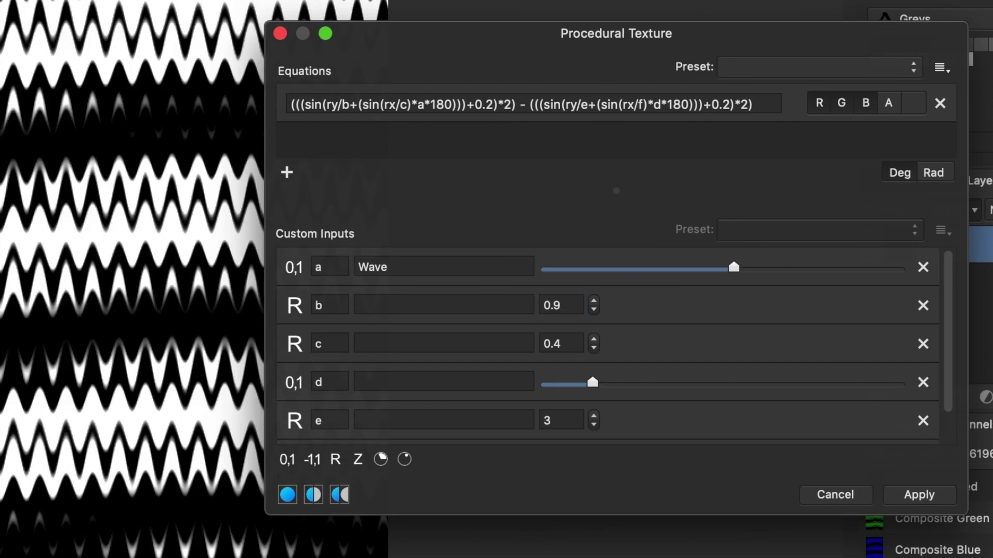
{"action": "left_click_drag", "start_coordinate": [114, 188], "coordinate": [15, 213]}
{"action": "left_click", "coordinate": [553, 305]}
{"action": "type", "text": "-"}
{"action": "key", "text": "Return"}
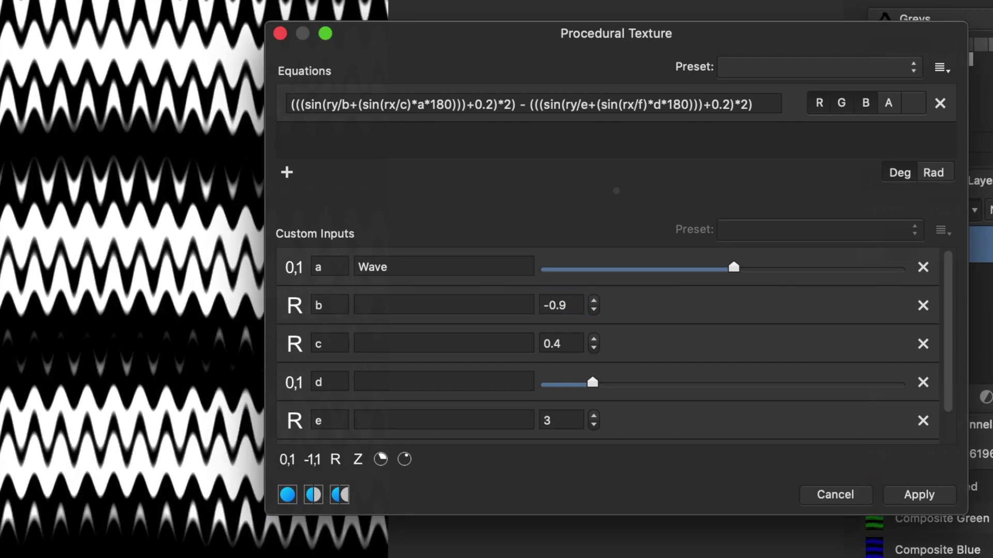
Step: Set custom input c to -0.4 and raise custom input d to just over half of its range
{"action": "left_click", "coordinate": [565, 343]}
{"action": "type", "text": "-"}
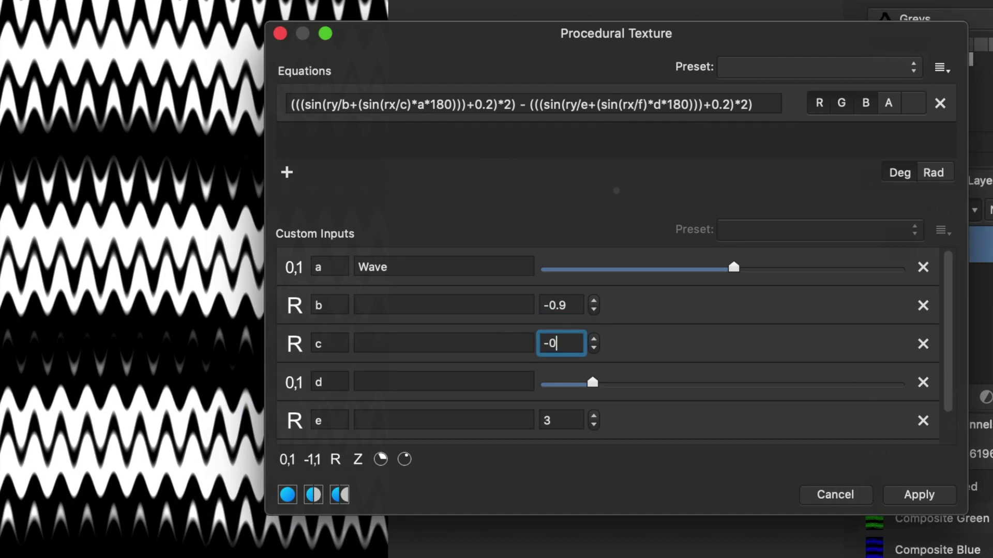
{"action": "type", "text": "0.4"}
{"action": "key", "text": "Return"}
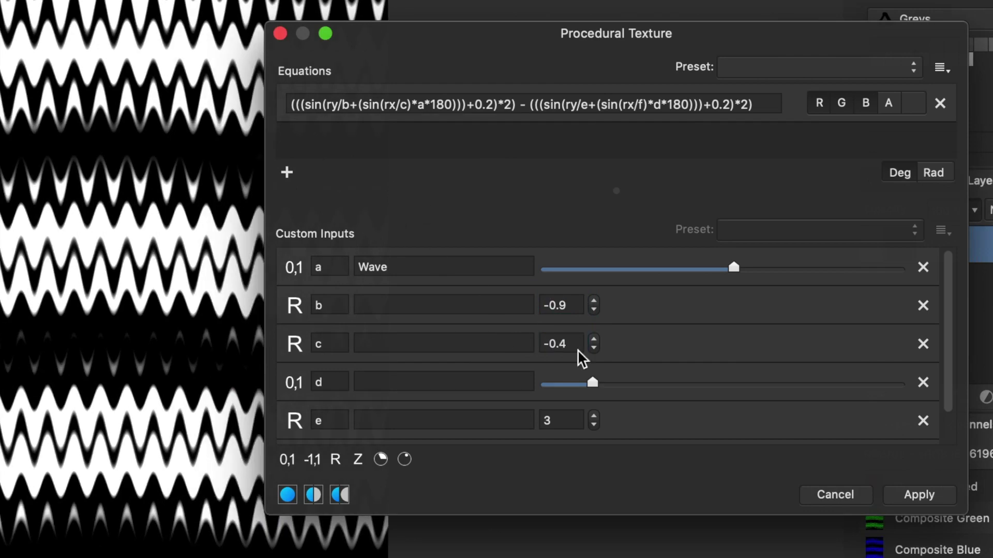
{"action": "left_click_drag", "start_coordinate": [594, 386], "coordinate": [738, 388]}
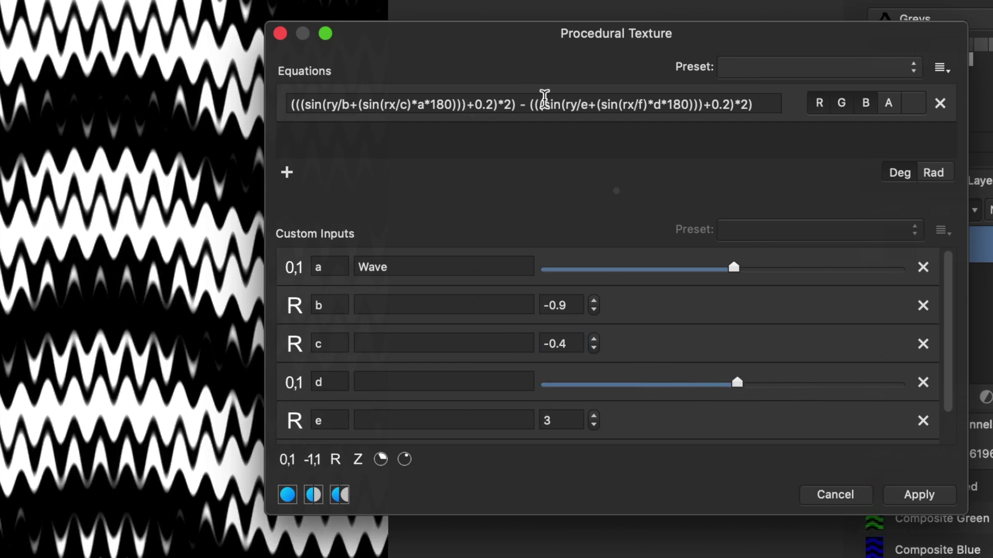
Step: Multiply the two wave expressions by replacing the minus operator between them with *
{"action": "left_click", "coordinate": [525, 105]}
{"action": "key", "text": "BackSpace"}
{"action": "type", "text": "*"}
{"action": "key", "text": "Return"}
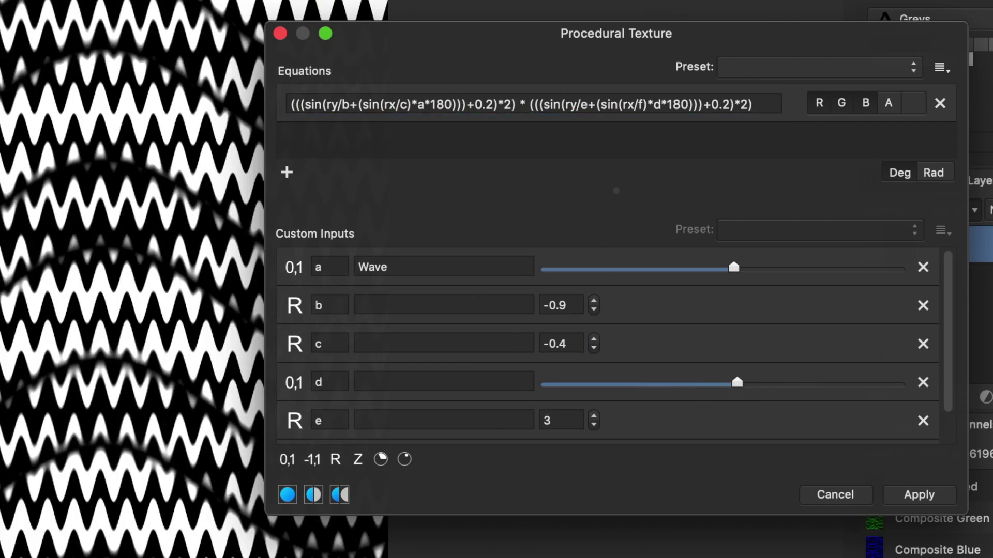
Step: Raise Wave input a to nearly three fifths and replace the operator between the two wave expressions with /
{"action": "mouse_move", "coordinate": [734, 268]}
{"action": "left_mouse_down"}
{"action": "mouse_move", "coordinate": [523, 274]}
{"action": "mouse_move", "coordinate": [827, 277]}
{"action": "mouse_move", "coordinate": [753, 269]}
{"action": "left_mouse_up"}
{"action": "left_click_drag", "start_coordinate": [525, 103], "coordinate": [519, 103]}
{"action": "type", "text": "/"}
{"action": "key", "text": "Return"}
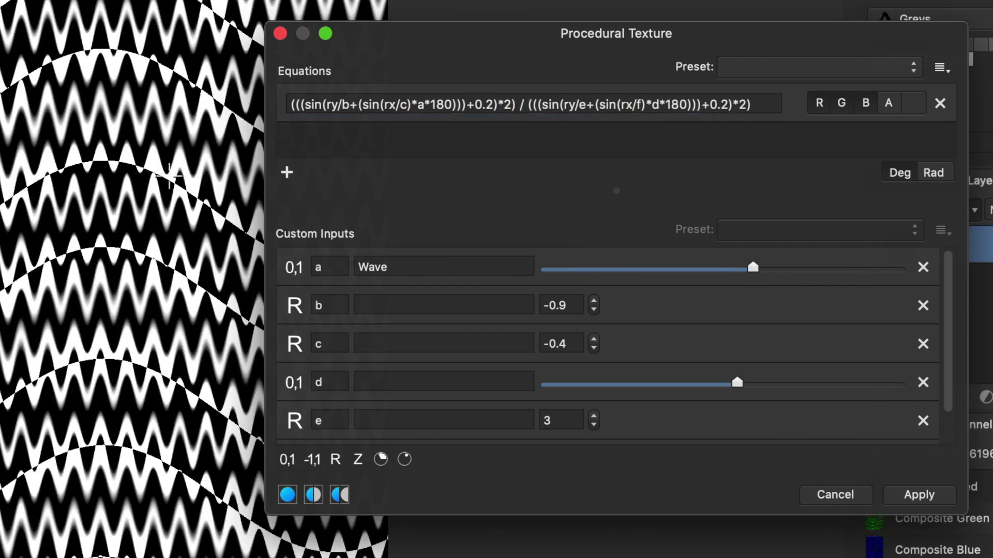
Step: Raise custom input d to about five sixths of its range and set custom input c to 1
{"action": "left_click_drag", "start_coordinate": [737, 383], "coordinate": [848, 383]}
{"action": "left_click", "coordinate": [596, 338]}
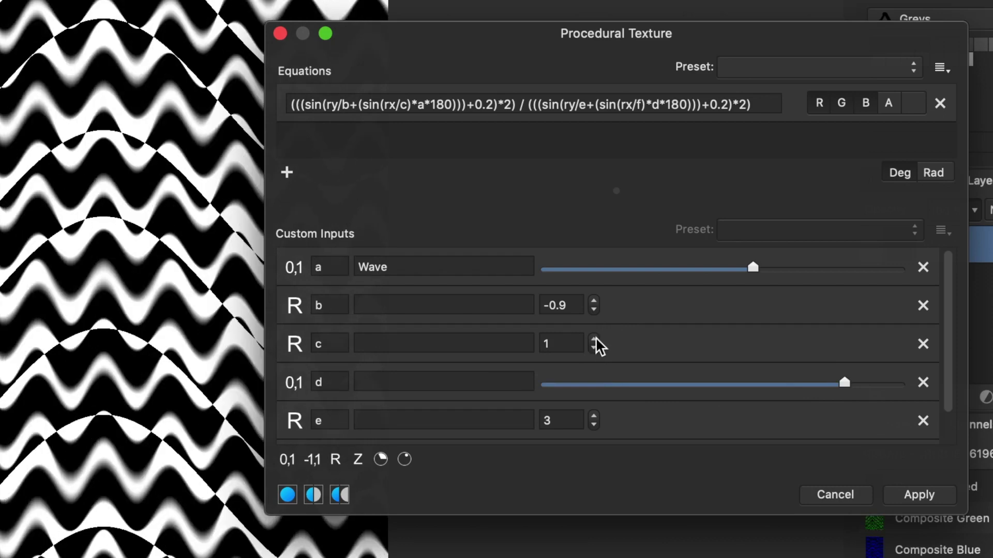
{"action": "left_click", "coordinate": [596, 339]}
{"action": "left_click", "coordinate": [593, 347]}
{"action": "left_click", "coordinate": [593, 348]}
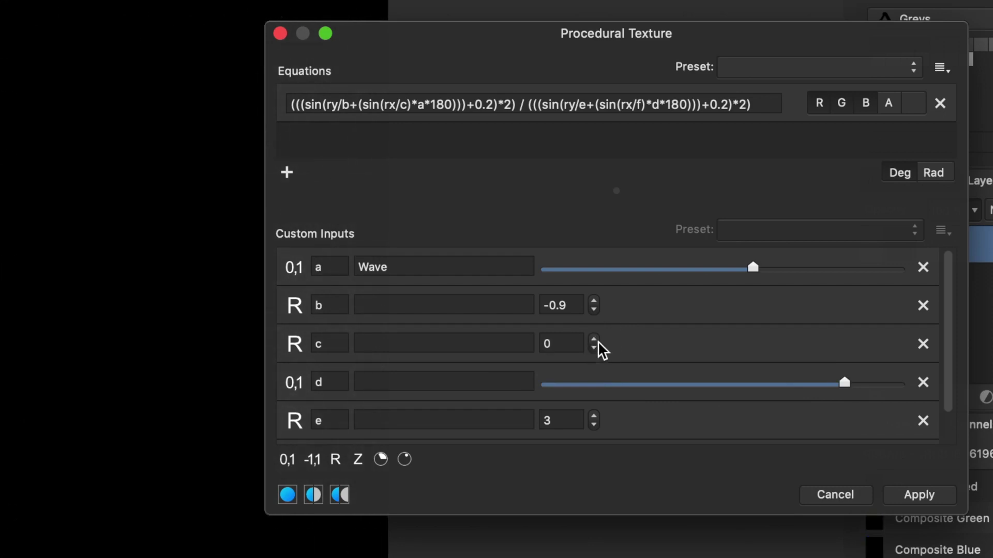
{"action": "left_click", "coordinate": [594, 341]}
Step: Try higher values for custom input e and return it to 3
{"action": "left_click", "coordinate": [594, 416]}
{"action": "left_click", "coordinate": [594, 417]}
{"action": "left_click", "coordinate": [594, 425]}
{"action": "left_click", "coordinate": [594, 425]}
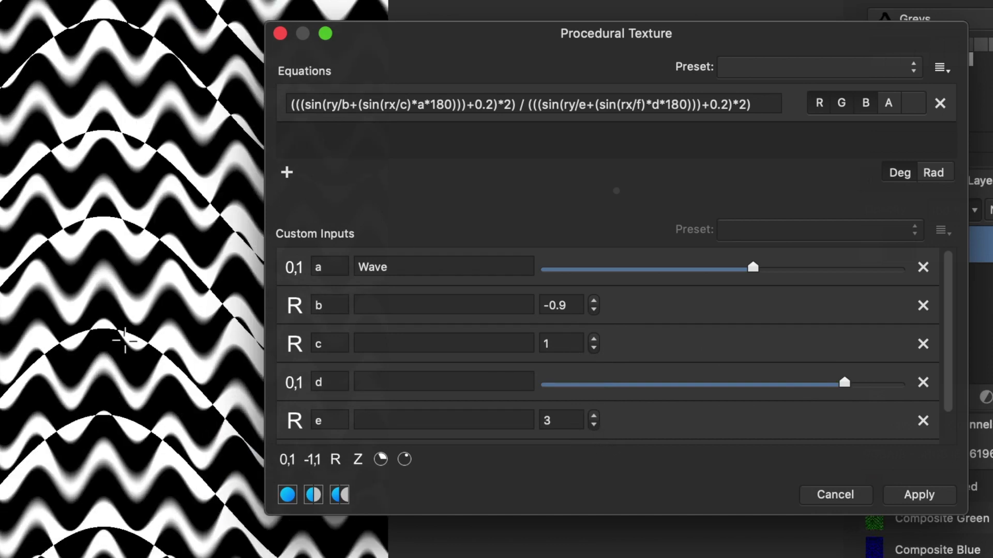
{"action": "left_click", "coordinate": [459, 104]}
{"action": "left_click_drag", "start_coordinate": [527, 104], "coordinate": [519, 104]}
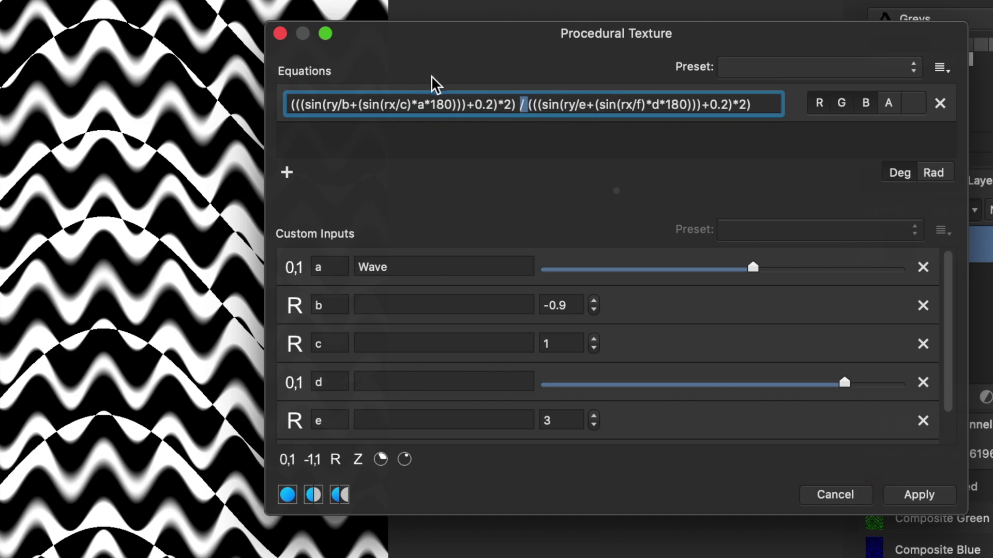
{"action": "left_click", "coordinate": [753, 105]}
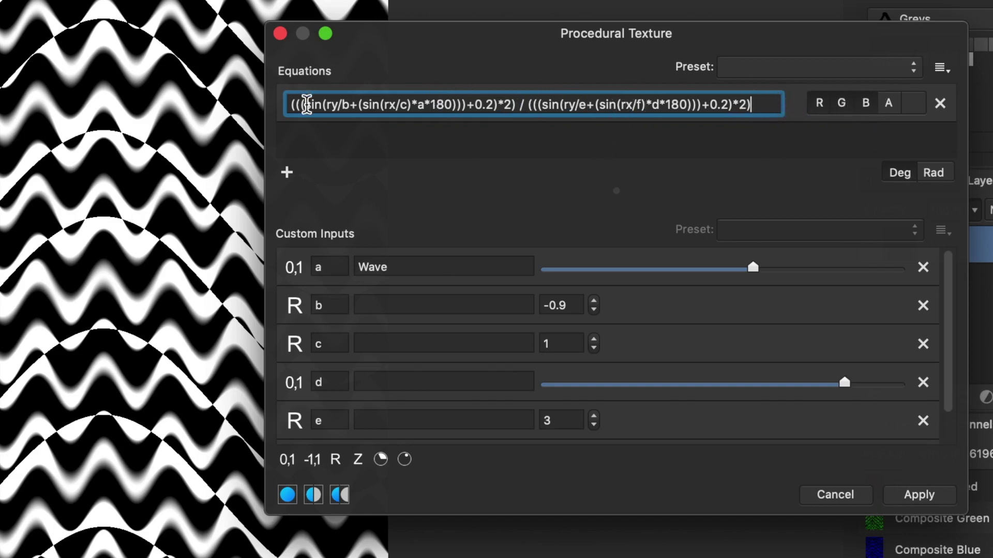
{"action": "left_click", "coordinate": [522, 105]}
{"action": "left_click", "coordinate": [595, 105]}
{"action": "left_click", "coordinate": [523, 104]}
Step: Change ry to (ry-rx) in the second wave expression of the equation
{"action": "left_click", "coordinate": [568, 105]}
{"action": "type", "text": "(ry-rx)"}
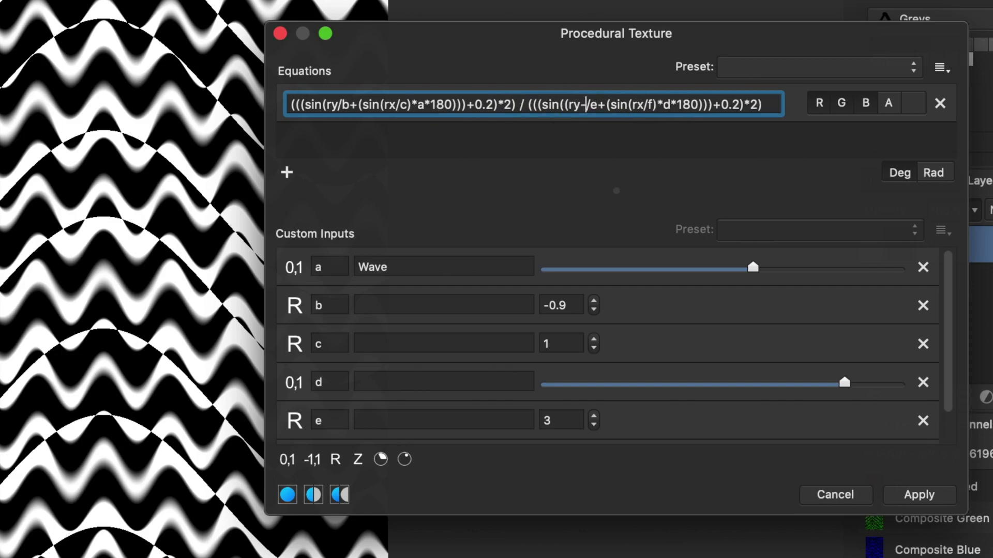
{"action": "key", "text": "Return"}
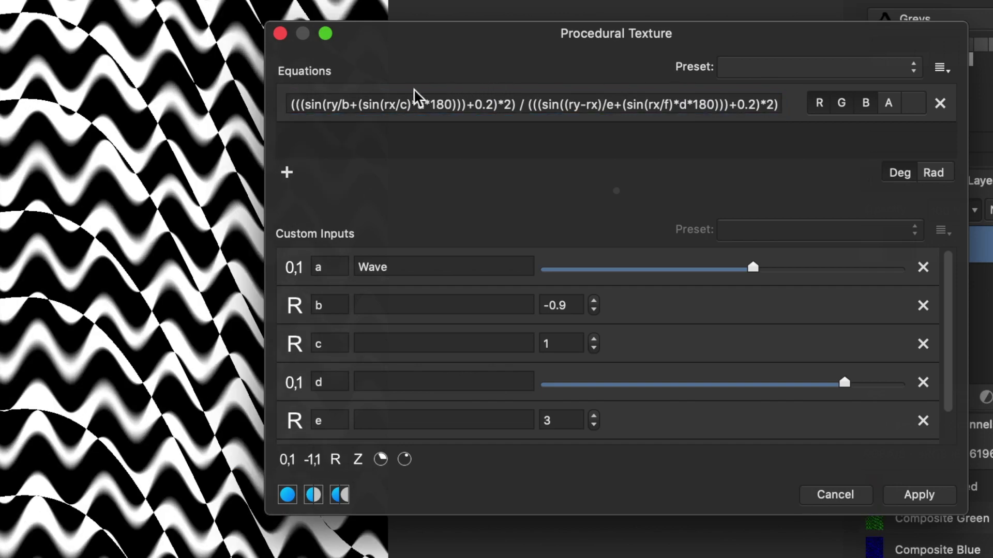
Step: Replace the outer sin function with cos in the second wave expression
{"action": "double_click", "coordinate": [559, 104]}
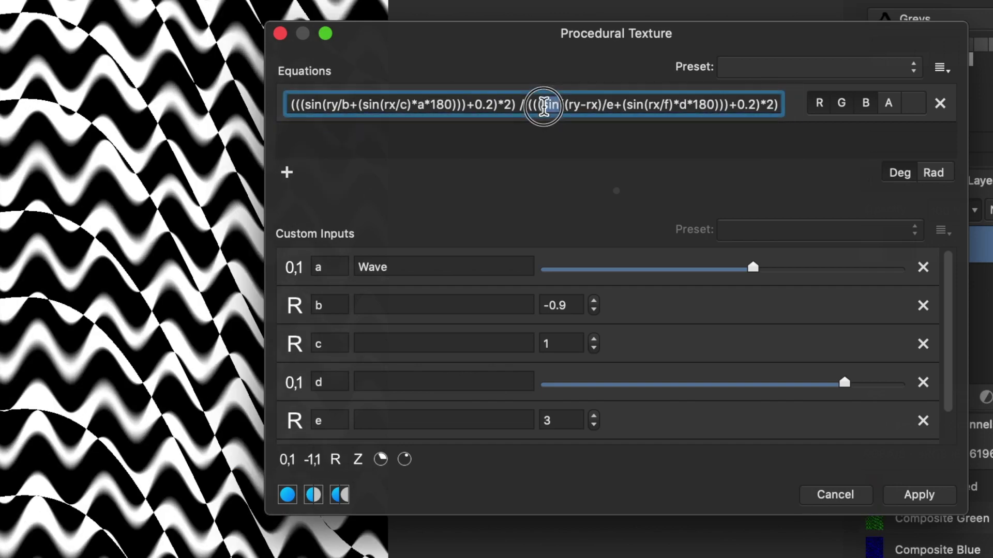
{"action": "type", "text": "cos"}
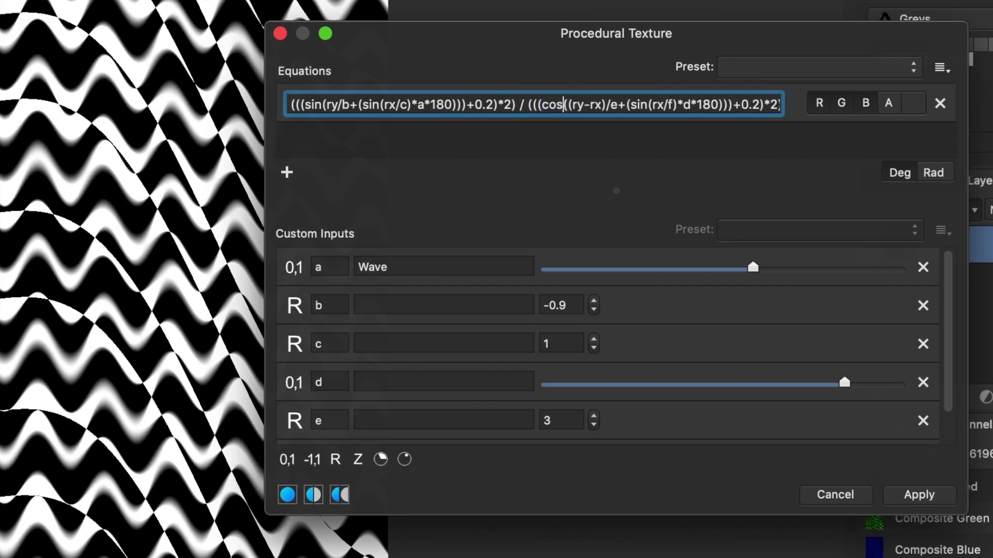
{"action": "key", "text": "Return"}
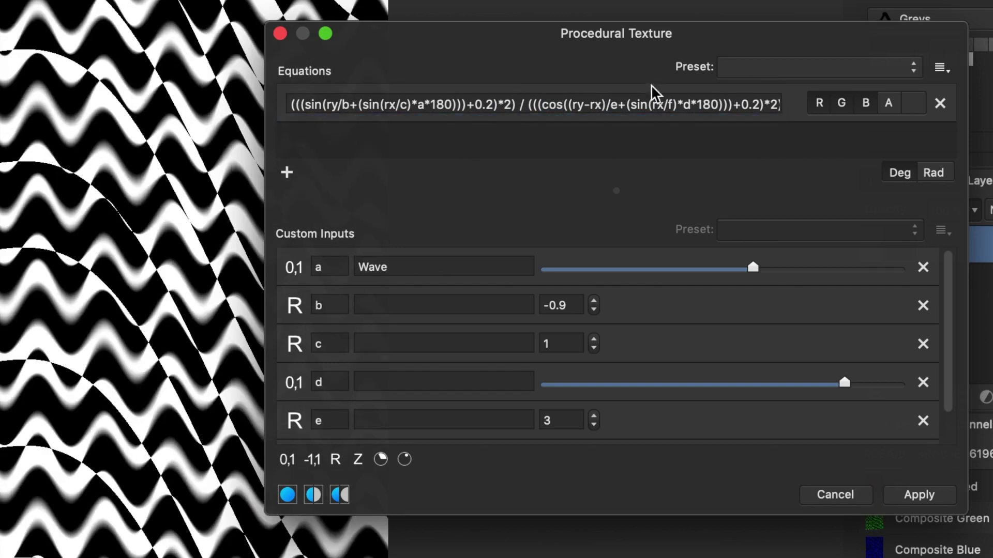
Step: Replace the outer sin function with cos in the first wave expression
{"action": "left_click", "coordinate": [376, 103]}
{"action": "double_click", "coordinate": [305, 103]}
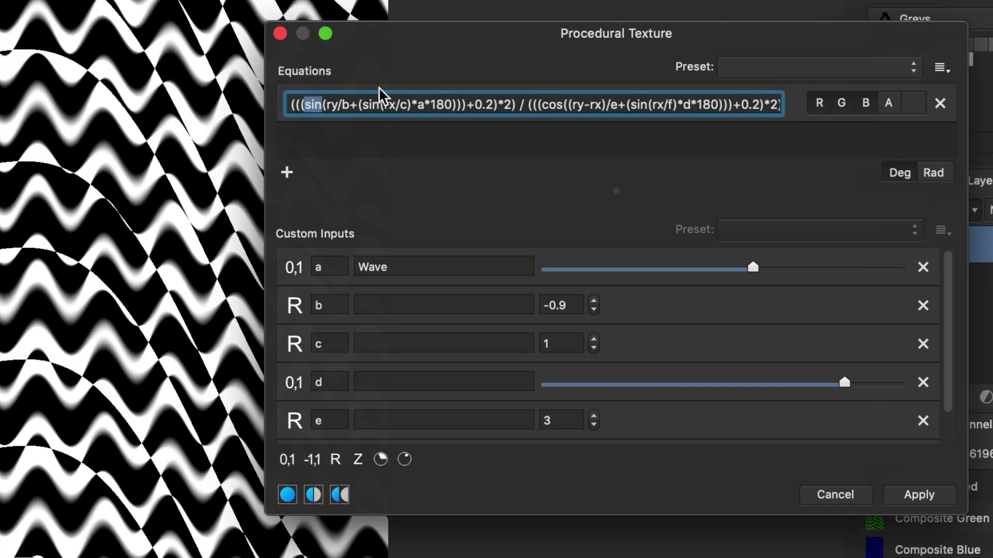
{"action": "type", "text": "co"}
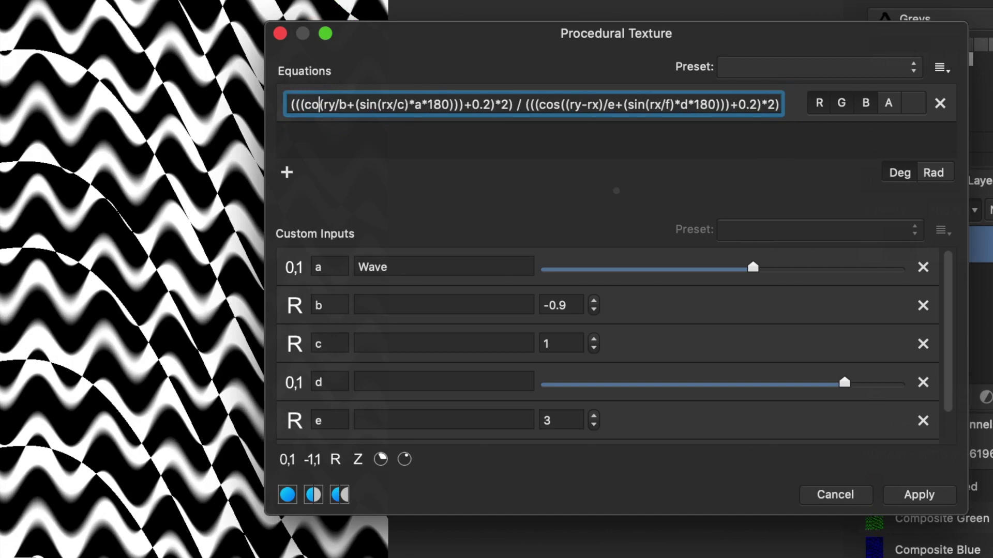
{"action": "type", "text": "s"}
{"action": "key", "text": "Return"}
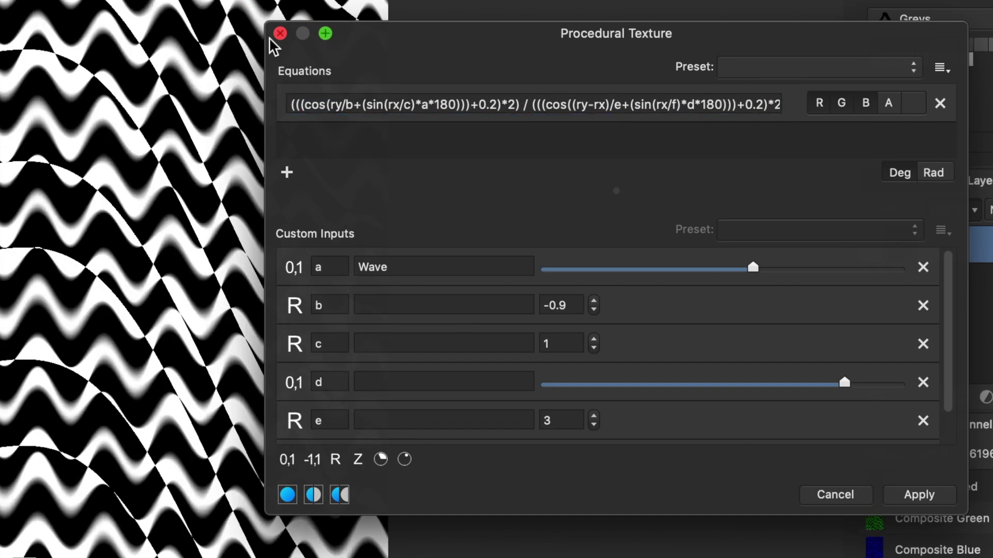
Step: Change rx to (rx-ry) inside the inner sin function of the first wave expression
{"action": "left_click", "coordinate": [388, 105]}
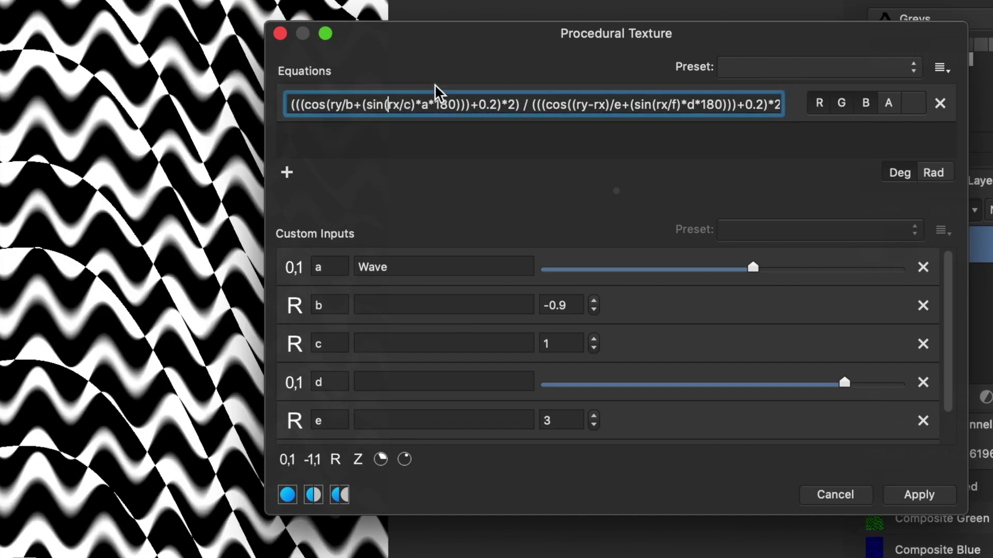
{"action": "type", "text": "(rx"}
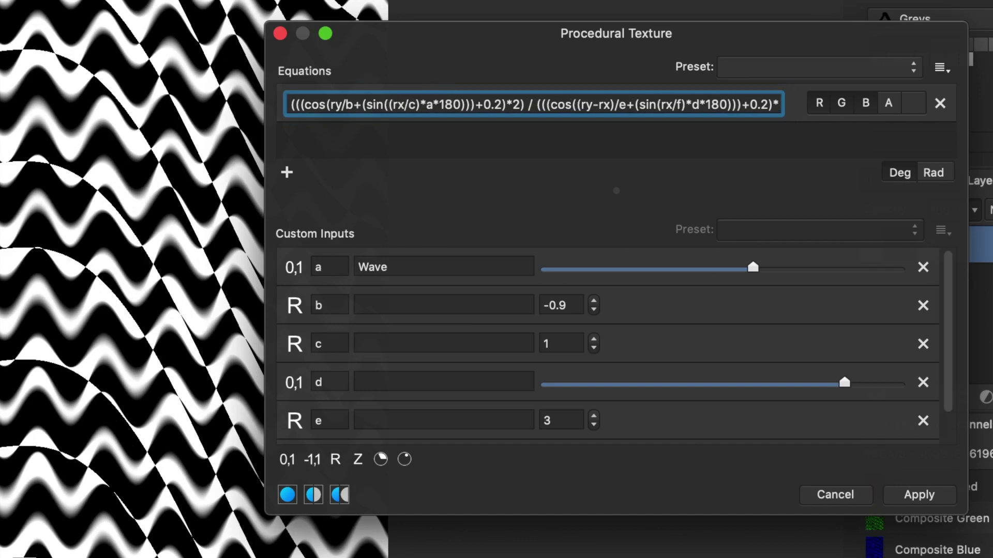
{"action": "type", "text": "-ry)"}
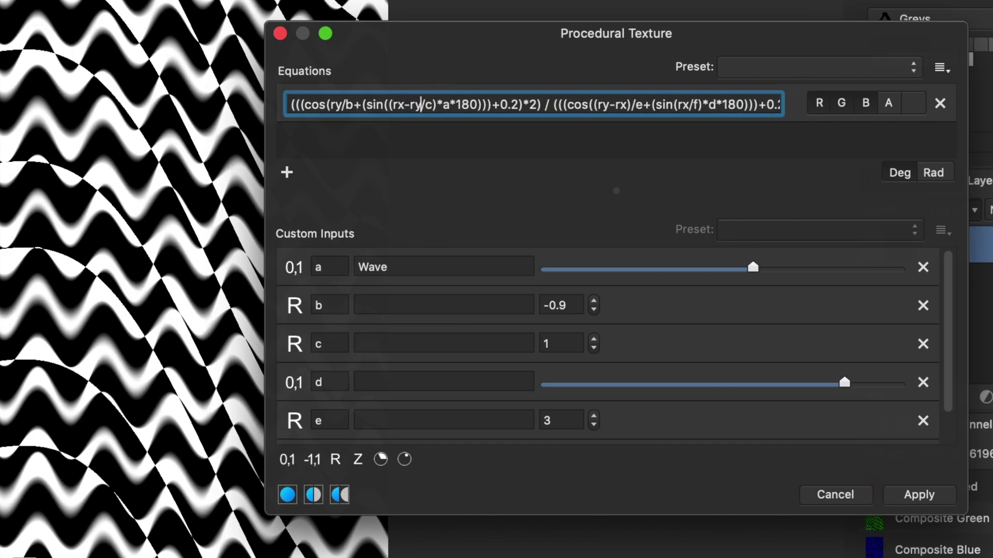
{"action": "key", "text": "Return"}
{"action": "left_click_drag", "start_coordinate": [147, 67], "coordinate": [82, 68]}
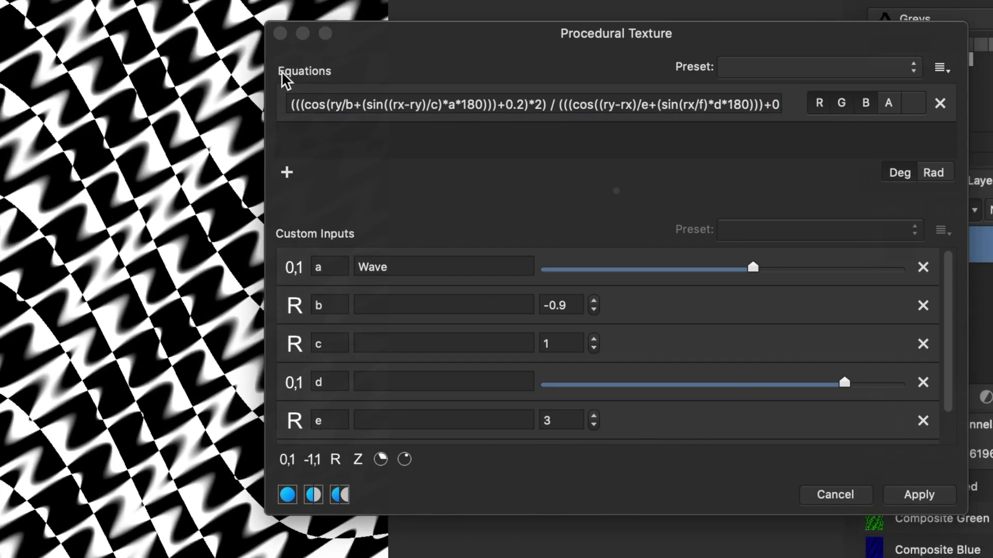
Step: Save the equation as a preset named Waves 1 in the Basic shapes category and apply the filter
{"action": "left_click", "coordinate": [311, 107]}
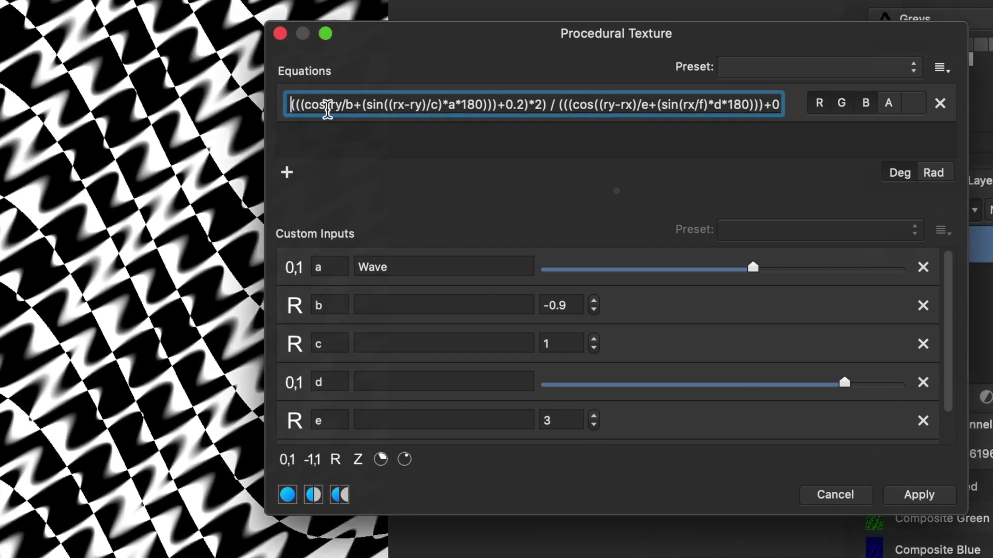
{"action": "left_click", "coordinate": [937, 68]}
{"action": "left_click", "coordinate": [970, 91]}
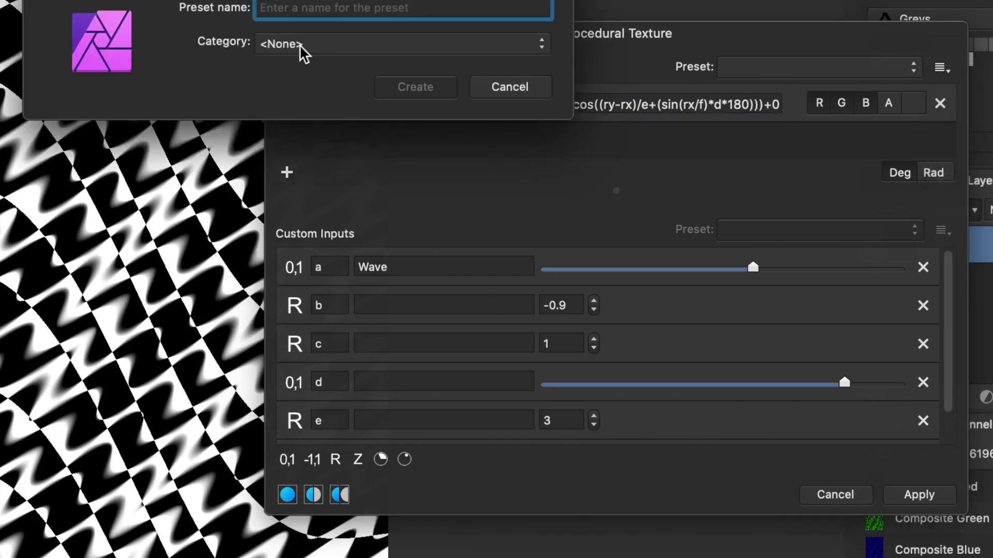
{"action": "left_click", "coordinate": [323, 52]}
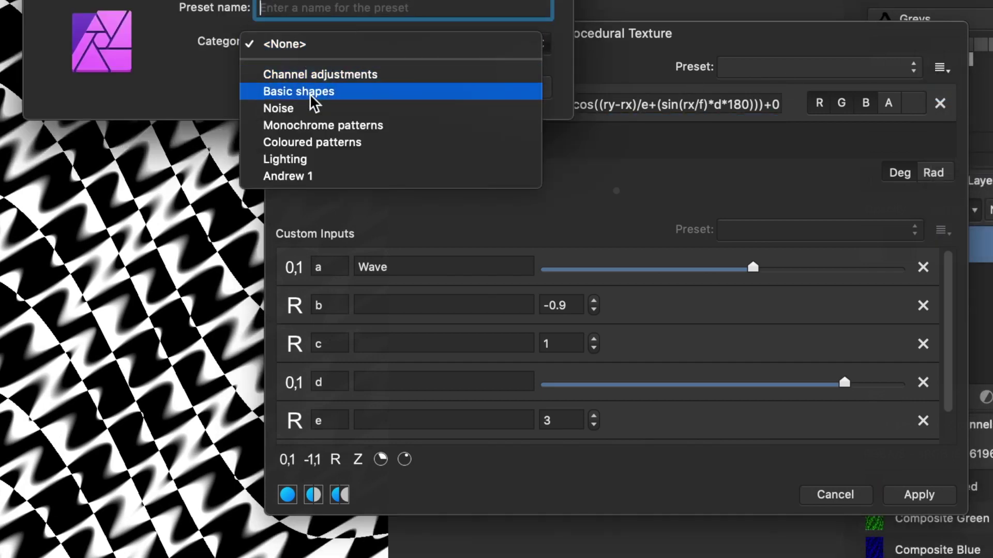
{"action": "left_click", "coordinate": [313, 92]}
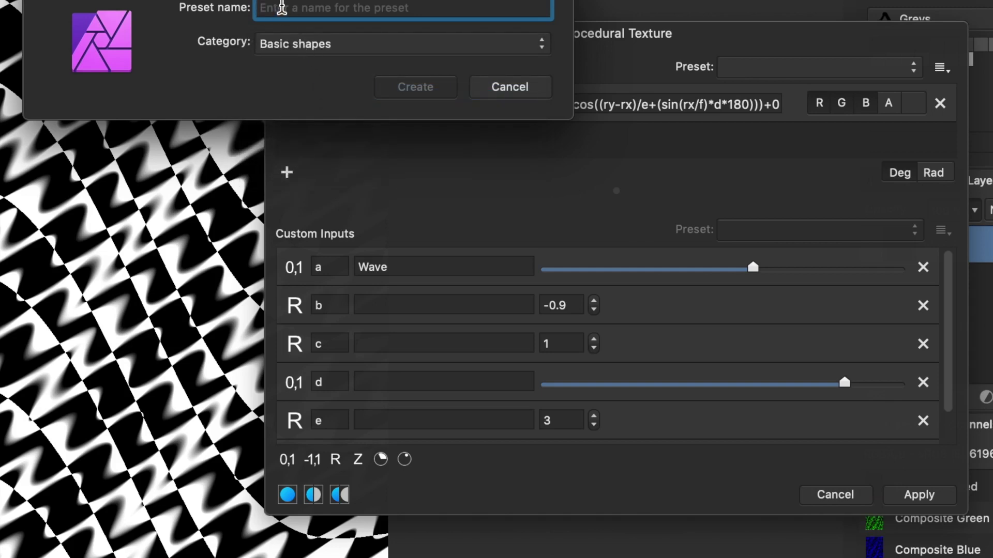
{"action": "type", "text": "Waves 1"}
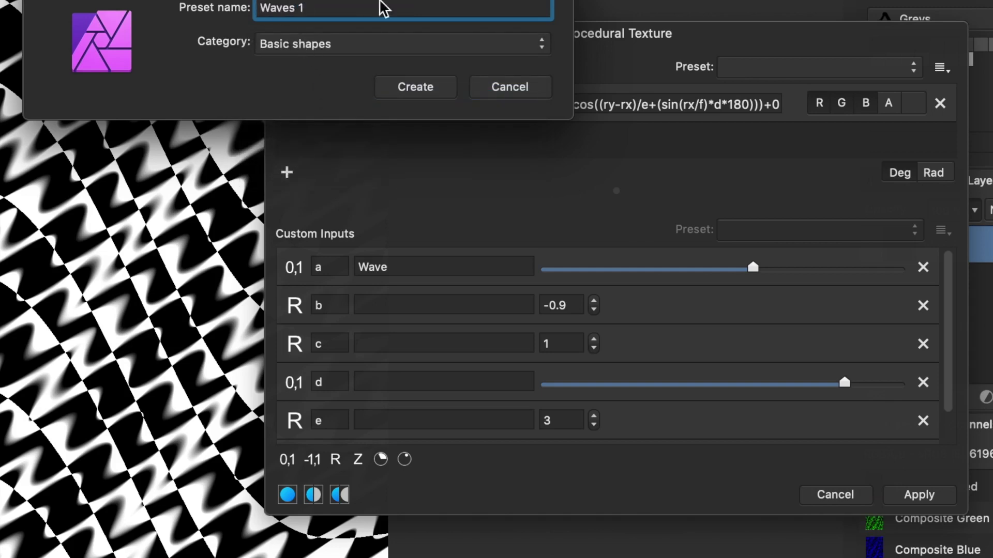
{"action": "left_click", "coordinate": [436, 92]}
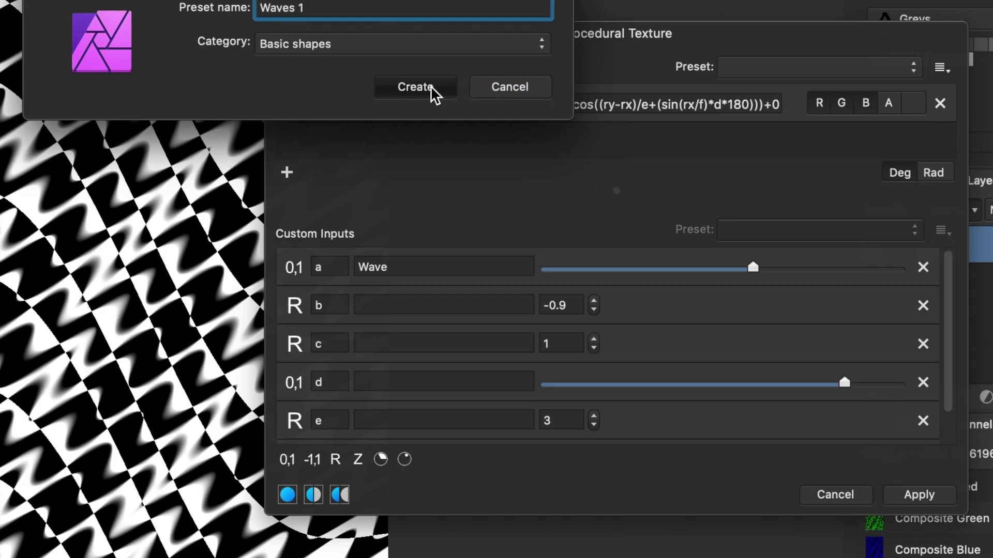
{"action": "left_click", "coordinate": [923, 495]}
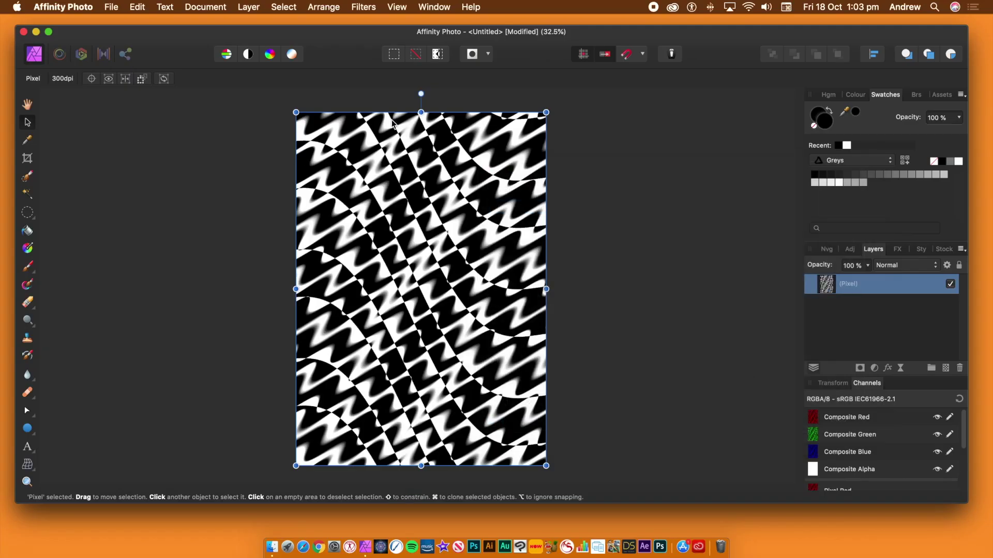